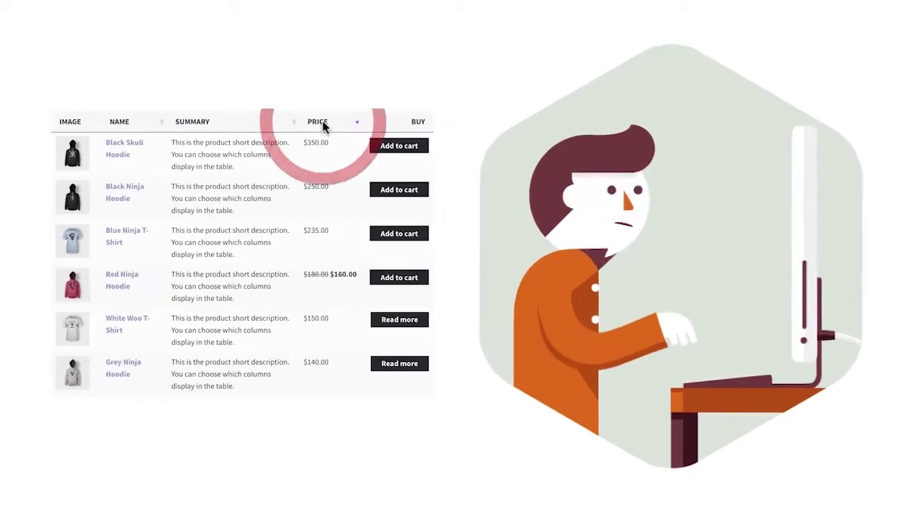
# Watch the AzonPress product-table intro demo and arrive at the WordPress admin dashboard
pyautogui.click(324, 125)
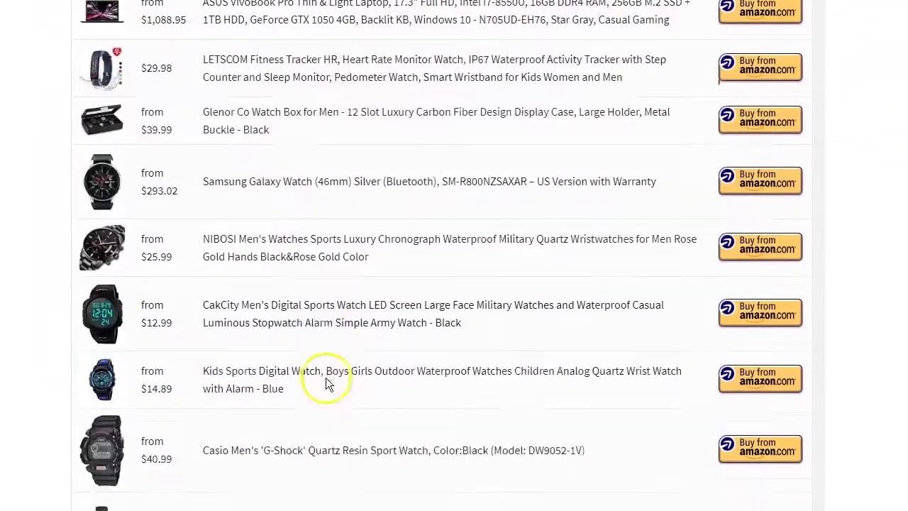
pyautogui.scroll(-3, 333, 376)
pyautogui.scroll(5, 334, 381)
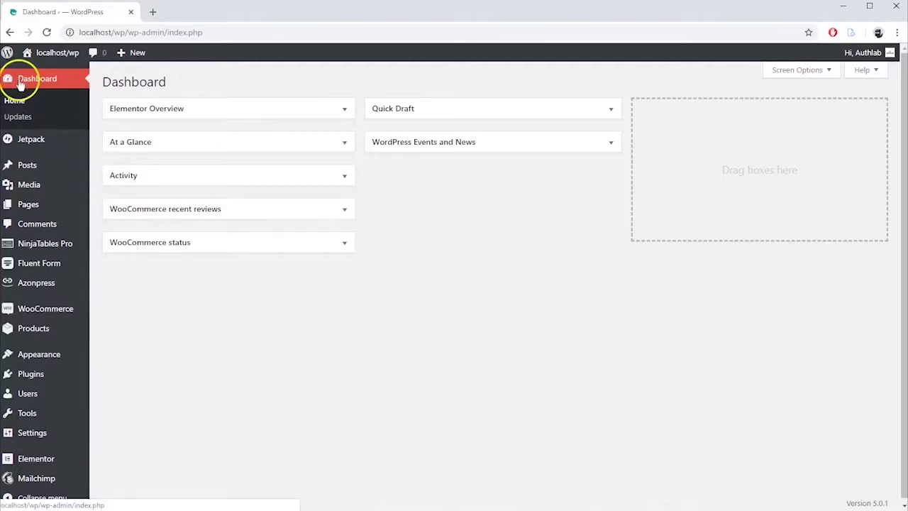
# Start a new AzonPress product table and enter its title
pyautogui.click(39, 284)
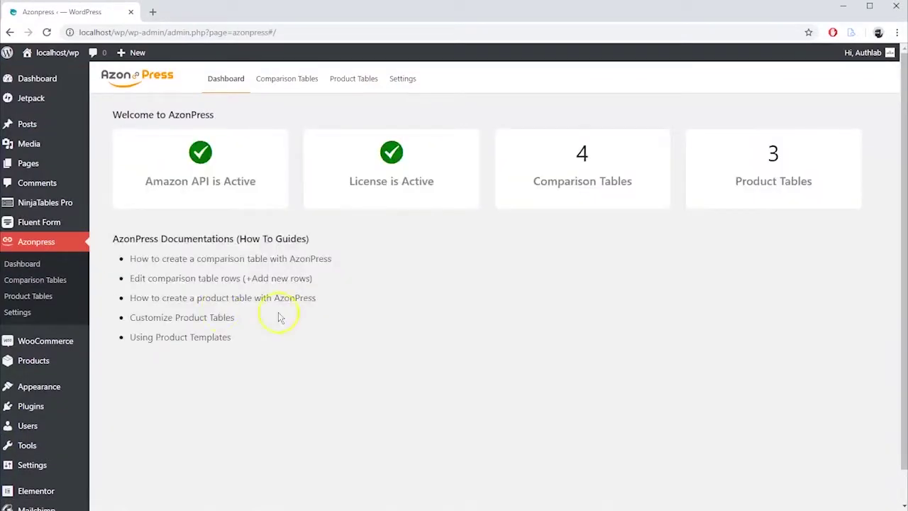
pyautogui.click(351, 81)
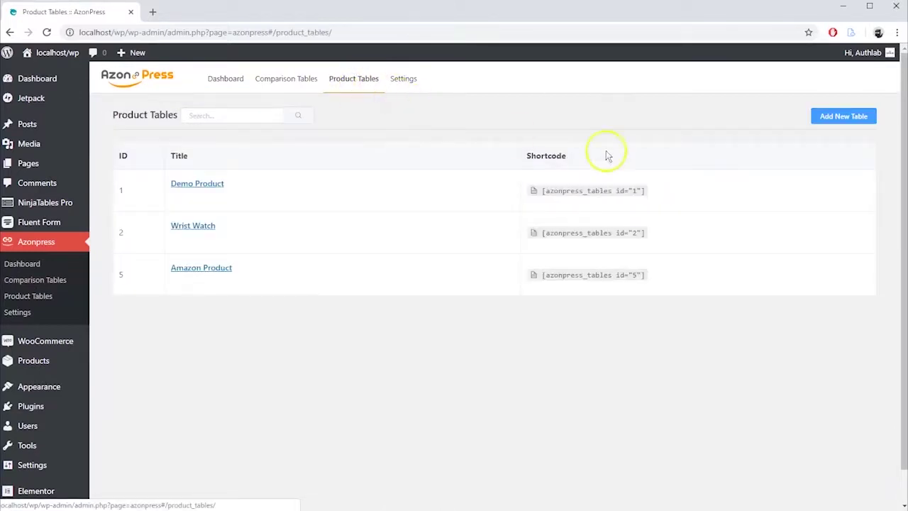
pyautogui.click(827, 119)
pyautogui.click(445, 145)
pyautogui.write('Bes')
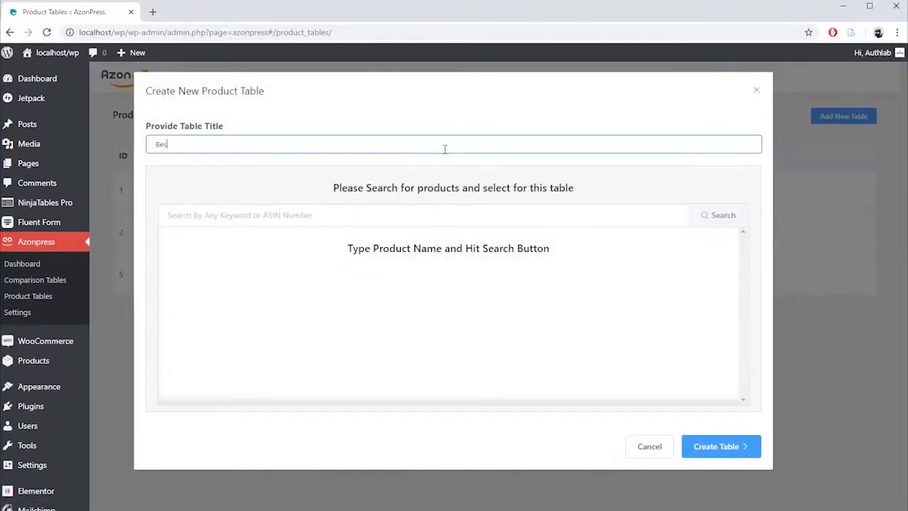
# Search Amazon for 'dell' and 'mac' and select two Dell laptops and two Apple MacBooks
pyautogui.click(290, 221)
pyautogui.write('dell')
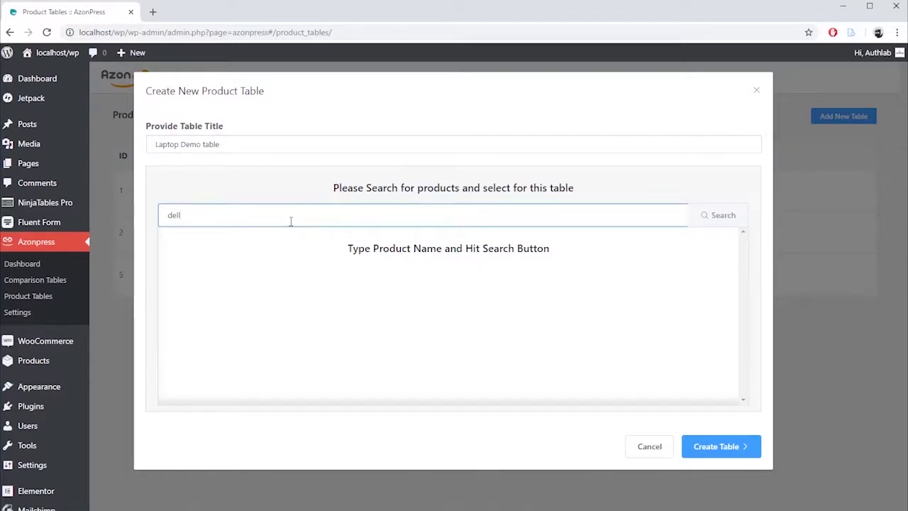
pyautogui.click(697, 221)
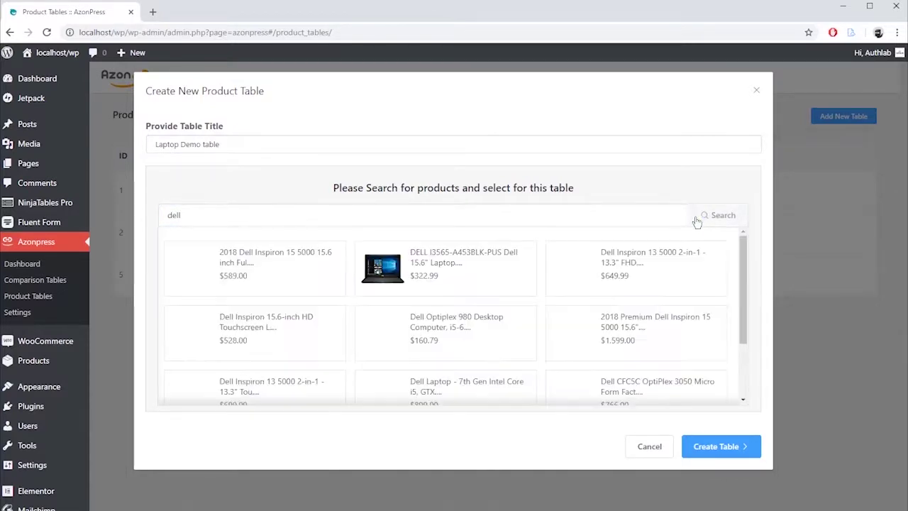
pyautogui.click(635, 330)
pyautogui.click(443, 266)
pyautogui.doubleClick(174, 215)
pyautogui.write('mac')
pyautogui.click(700, 216)
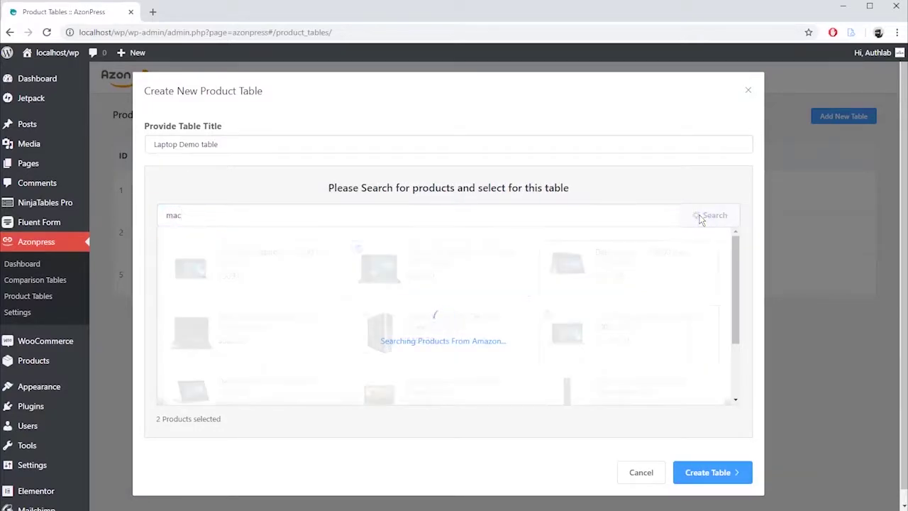
pyautogui.scroll(-1, 631, 319)
pyautogui.click(628, 326)
pyautogui.scroll(1, 309, 330)
pyautogui.click(310, 330)
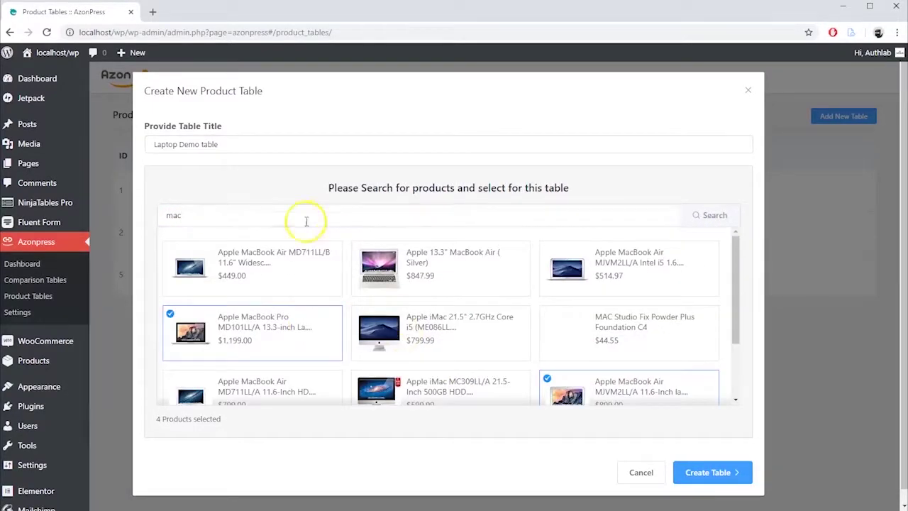
# Search 'samsung laptop' and 'hp', selecting two Samsung laptops and the HP 15.6" touchscreen laptop
pyautogui.doubleClick(174, 215)
pyautogui.write('samsung')
pyautogui.click(734, 216)
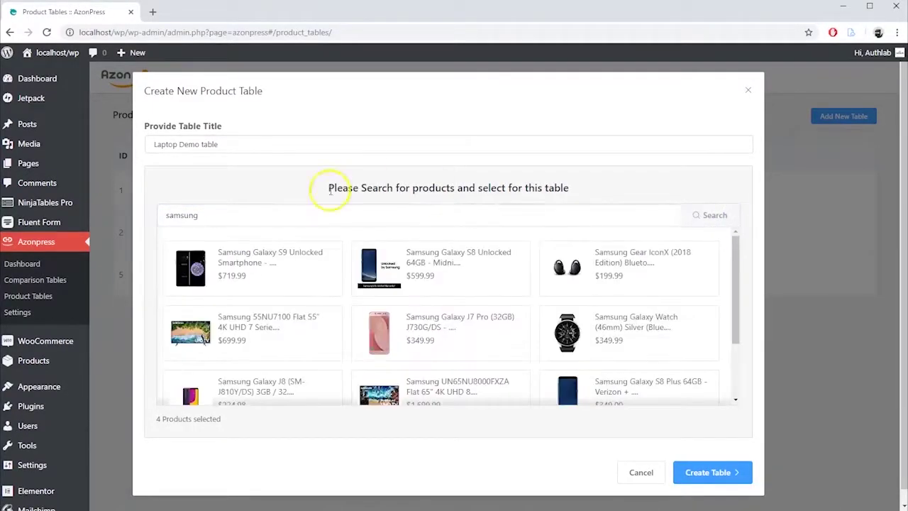
pyautogui.click(283, 215)
pyautogui.write('laptop')
pyautogui.click(712, 215)
pyautogui.click(628, 266)
pyautogui.click(440, 266)
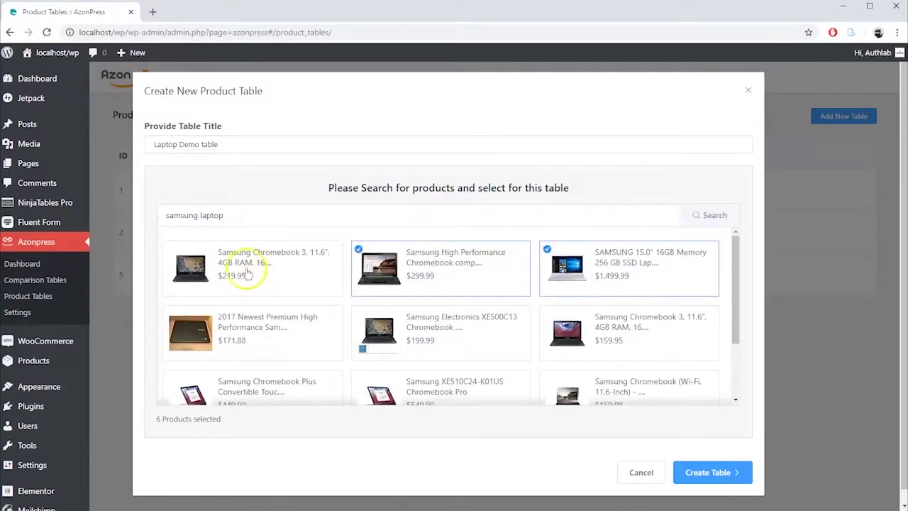
pyautogui.tripleClick(213, 215)
pyautogui.write('hp')
pyautogui.click(713, 215)
pyautogui.click(248, 262)
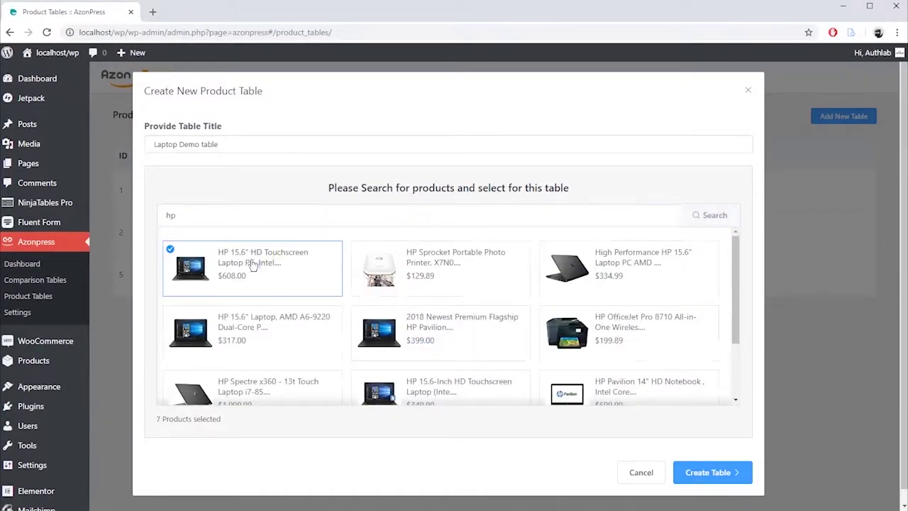
# Search 'sony vio', add the Sony Vaio Vpcea24fm, and create the eight-laptop table
pyautogui.tripleClick(213, 215)
pyautogui.write('sony vio')
pyautogui.click(712, 215)
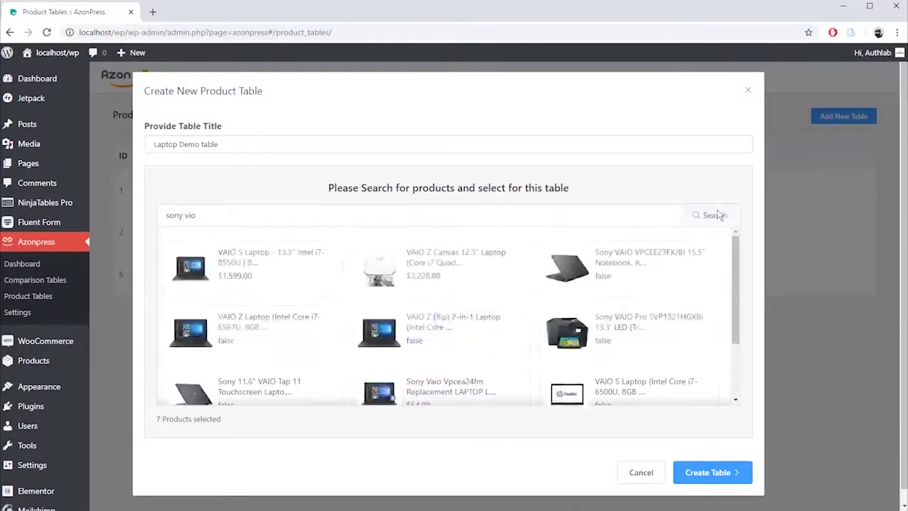
pyautogui.scroll(-1, 629, 284)
pyautogui.click(510, 363)
pyautogui.scroll(-1, 510, 363)
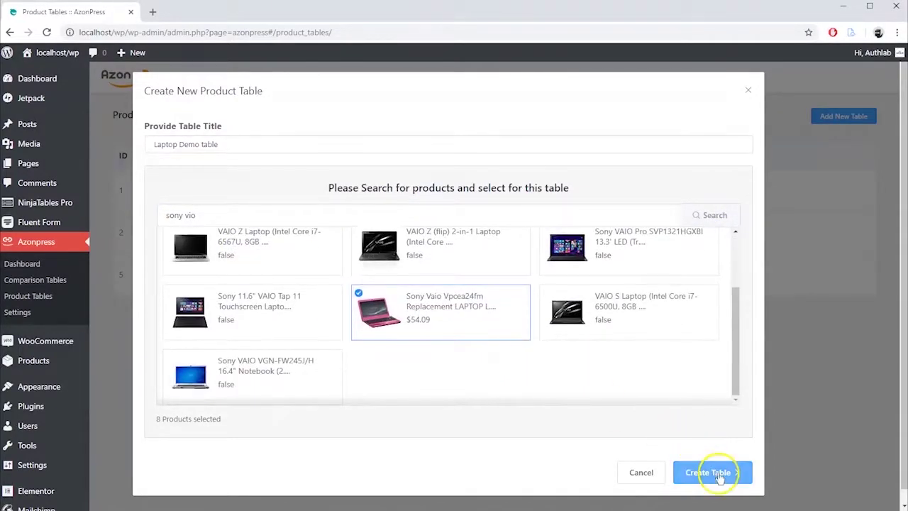
pyautogui.click(713, 472)
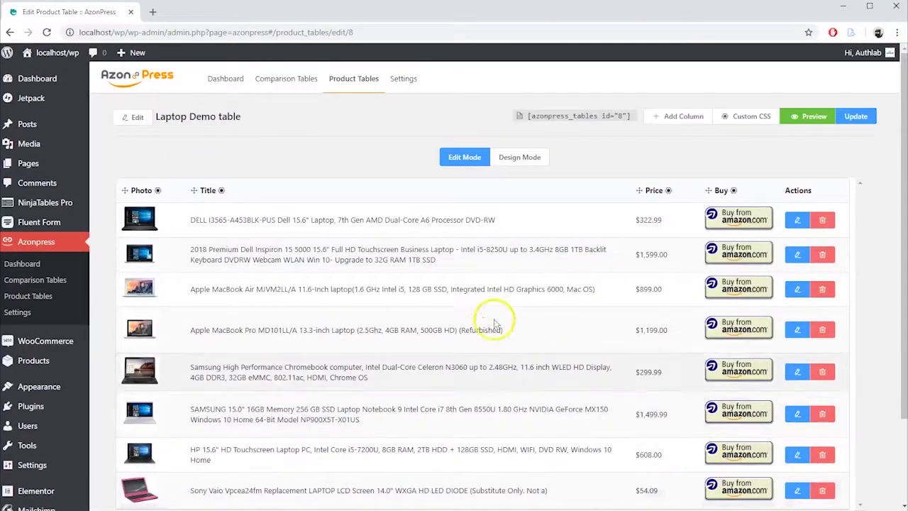
# Review the eight laptop rows, then open and close Add Products without adding anything
pyautogui.scroll(-2, 426, 312)
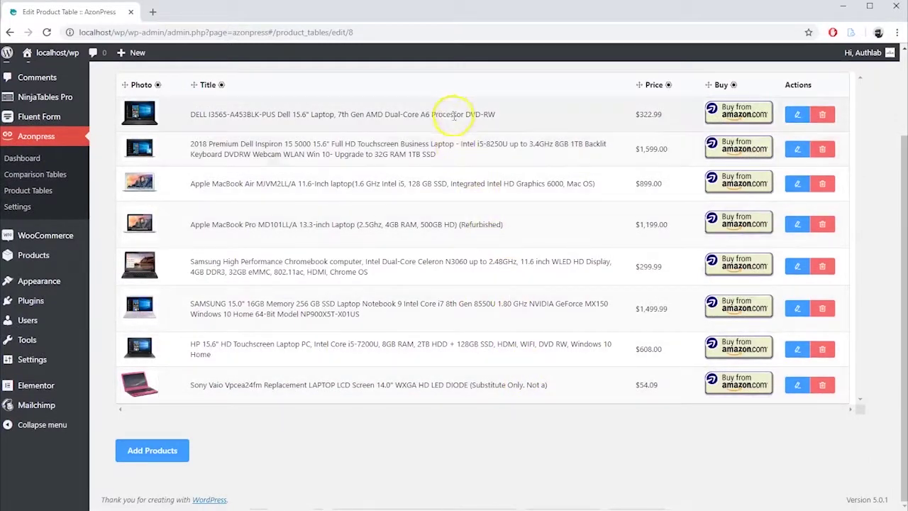
pyautogui.scroll(2, 550, 325)
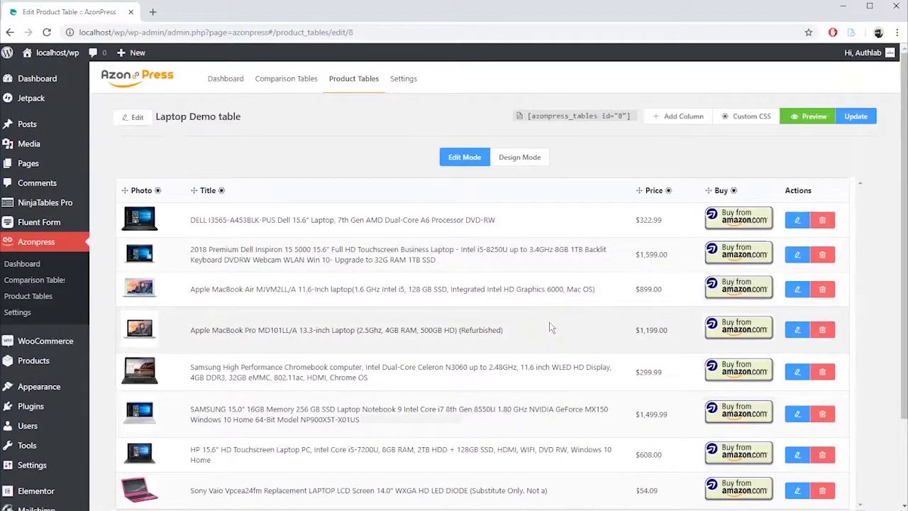
pyautogui.scroll(-2, 550, 326)
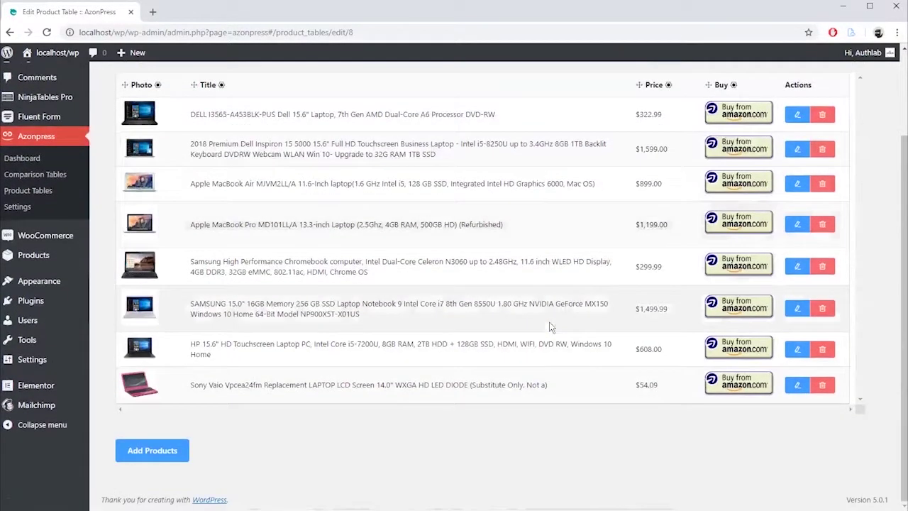
pyautogui.click(173, 450)
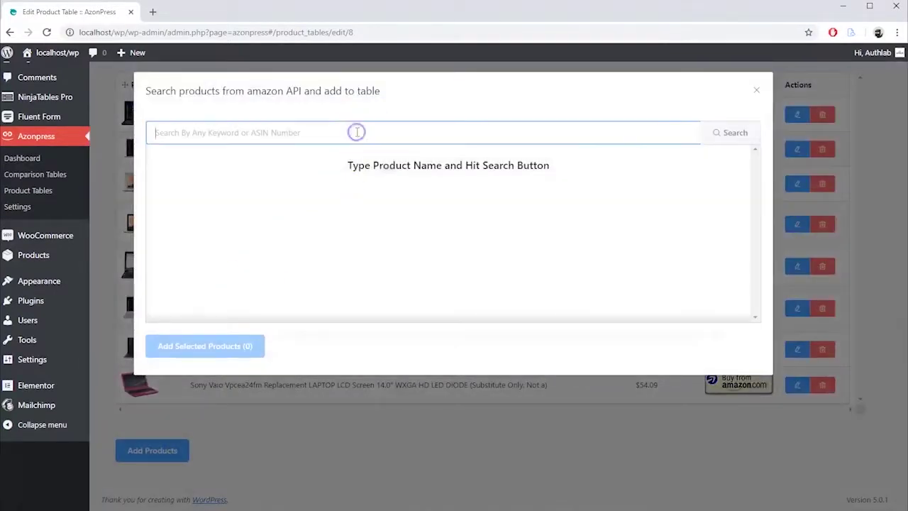
pyautogui.click(756, 90)
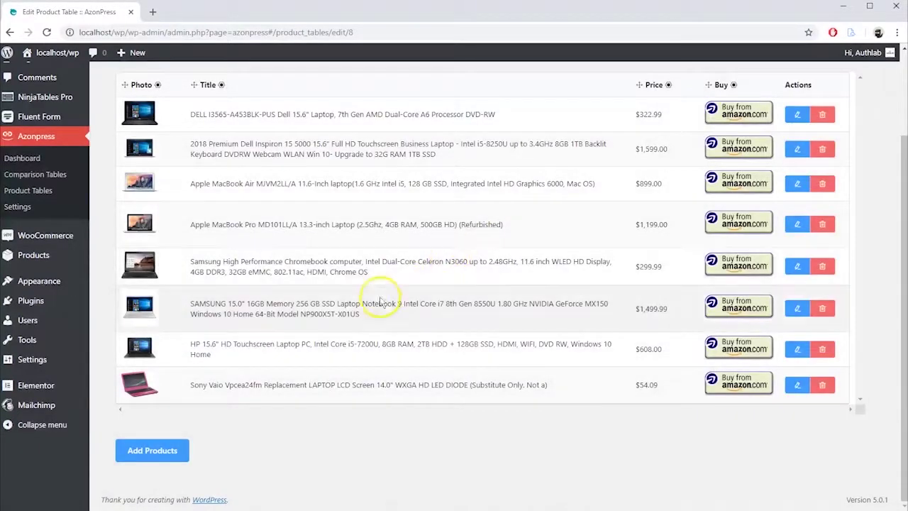
# Open the table's title and description settings and close them unchanged
pyautogui.scroll(2, 369, 248)
pyautogui.click(139, 119)
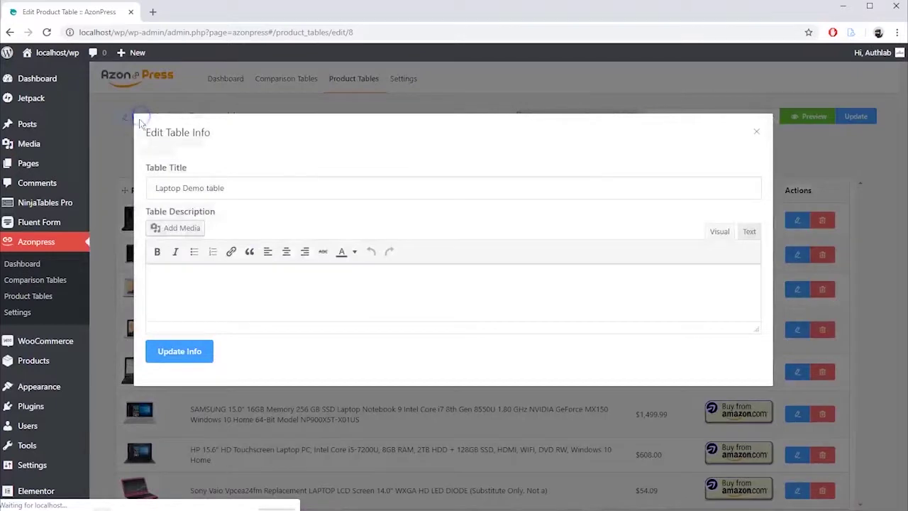
pyautogui.tripleClick(225, 188)
pyautogui.click(190, 279)
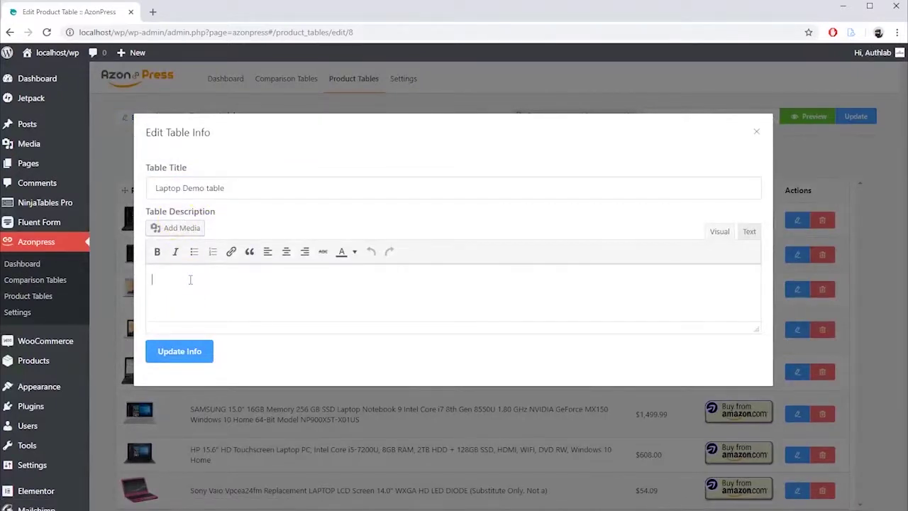
pyautogui.click(756, 132)
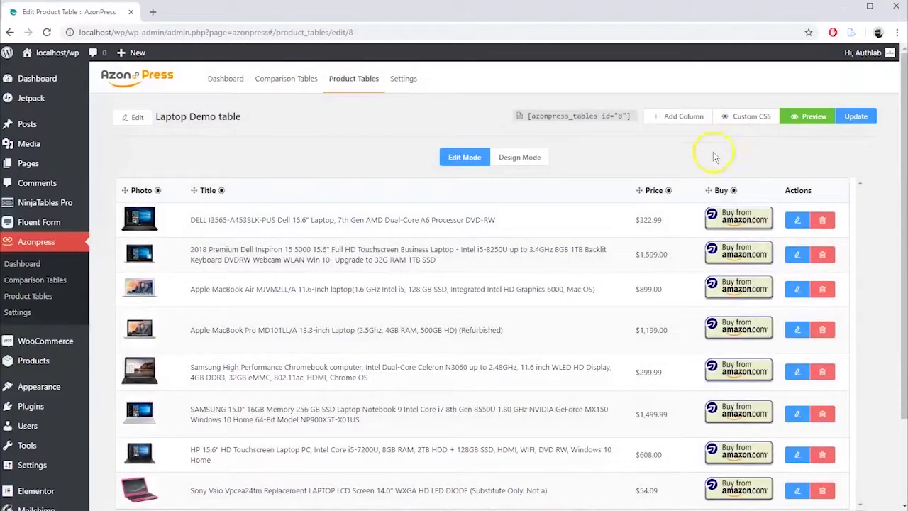
# Preview the Laptop Demo table in a new tab, scroll through it, and return to the editor tab
pyautogui.click(811, 117)
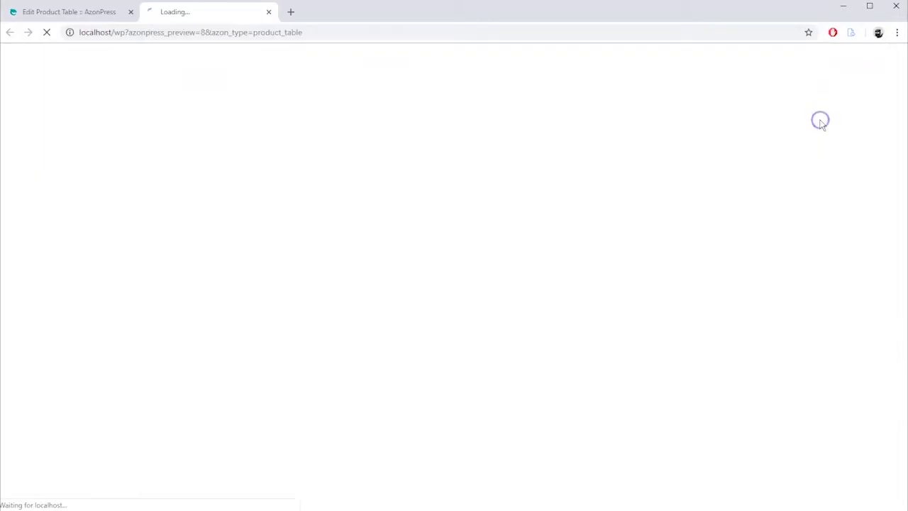
pyautogui.scroll(-1, 772, 233)
pyautogui.scroll(-2, 772, 234)
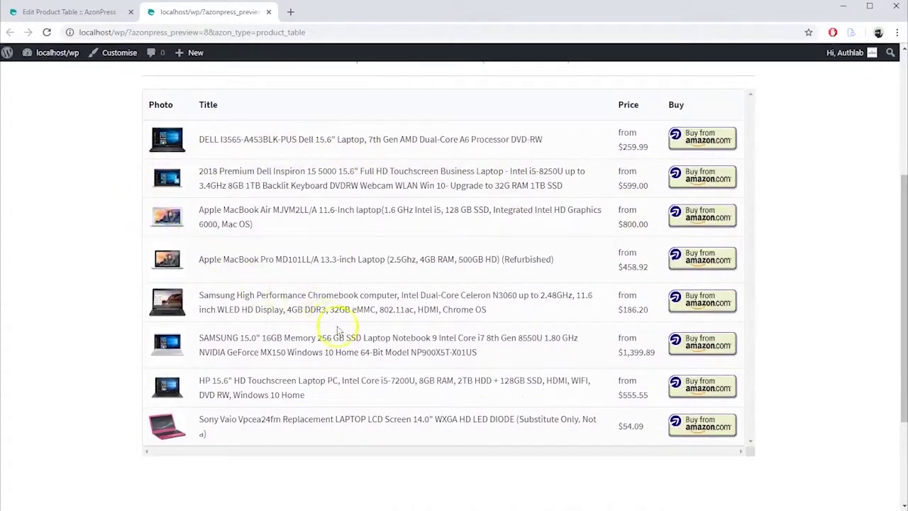
pyautogui.scroll(1, 505, 243)
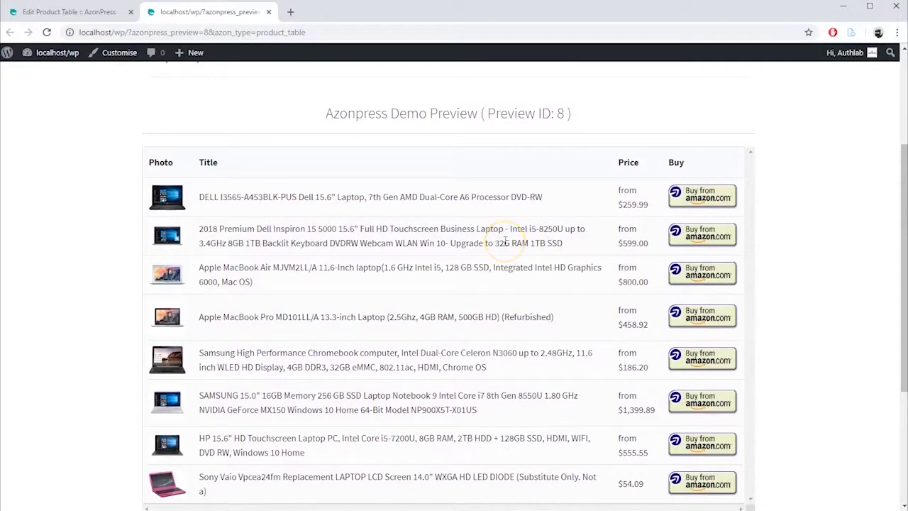
pyautogui.scroll(-1, 505, 243)
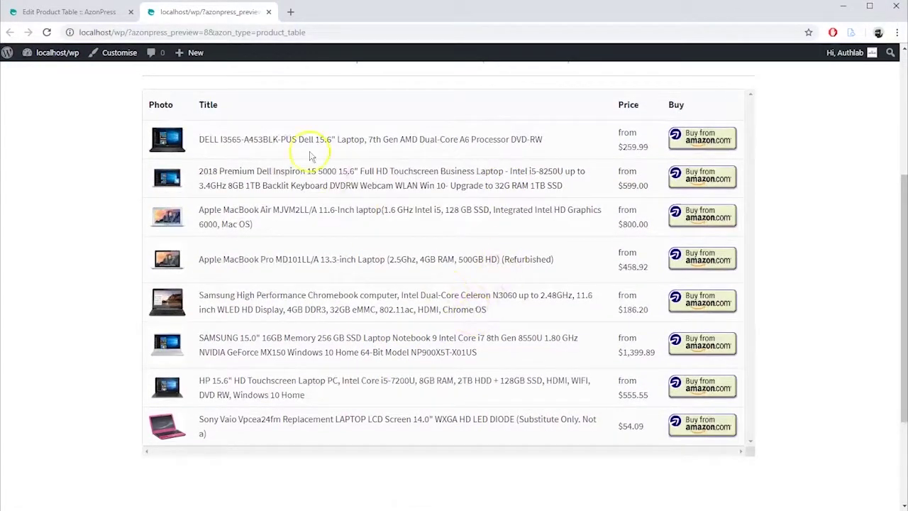
pyautogui.click(138, 17)
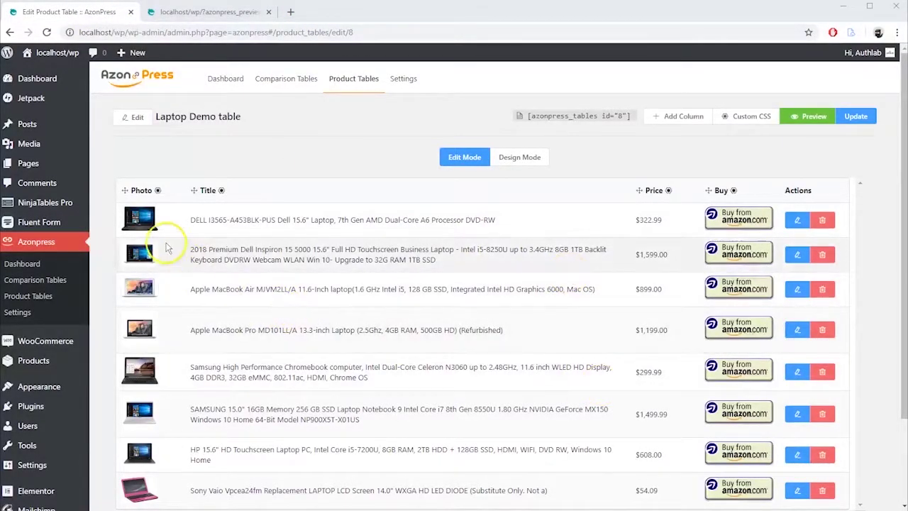
# Rename the Photo column 'Product view', centre its header and content, and update it
pyautogui.click(162, 200)
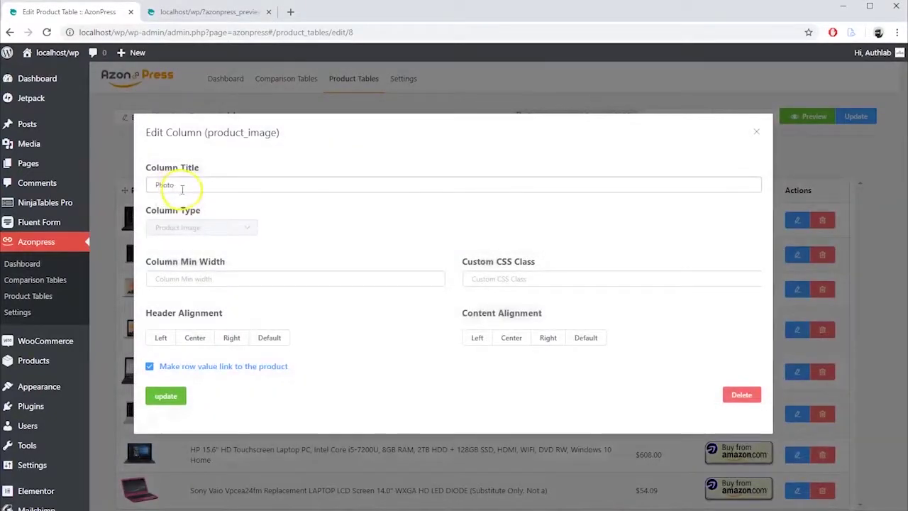
pyautogui.doubleClick(152, 187)
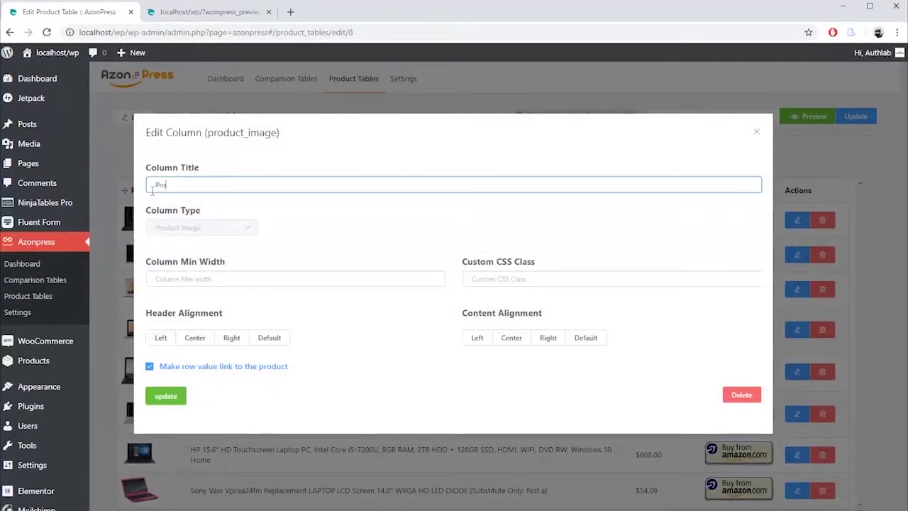
pyautogui.write('duct view')
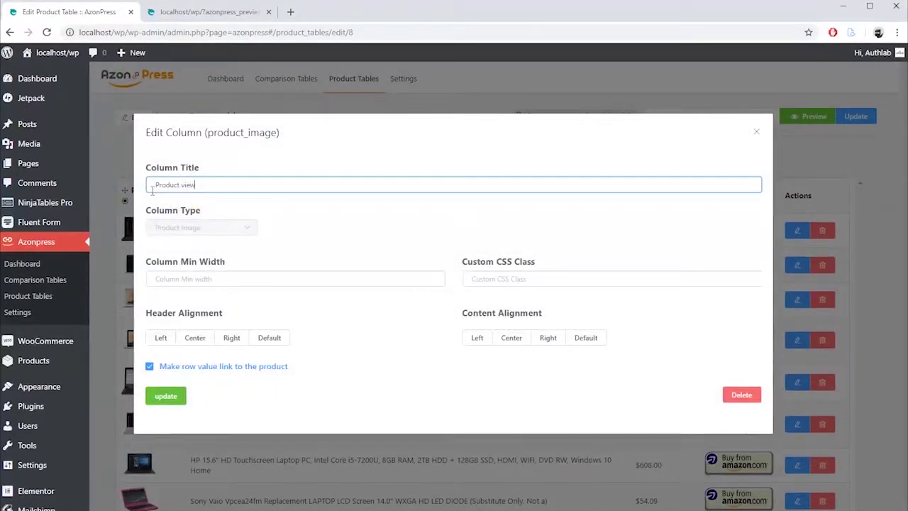
pyautogui.click(212, 224)
pyautogui.click(236, 278)
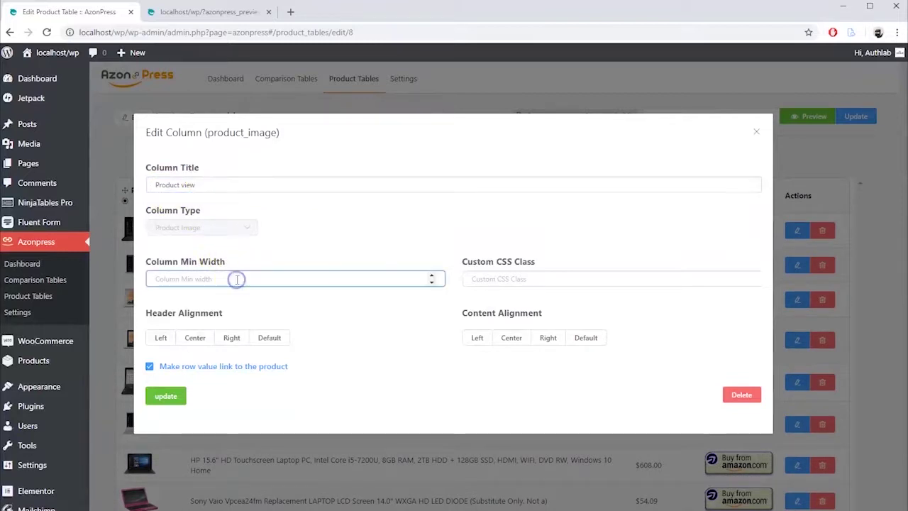
pyautogui.click(481, 279)
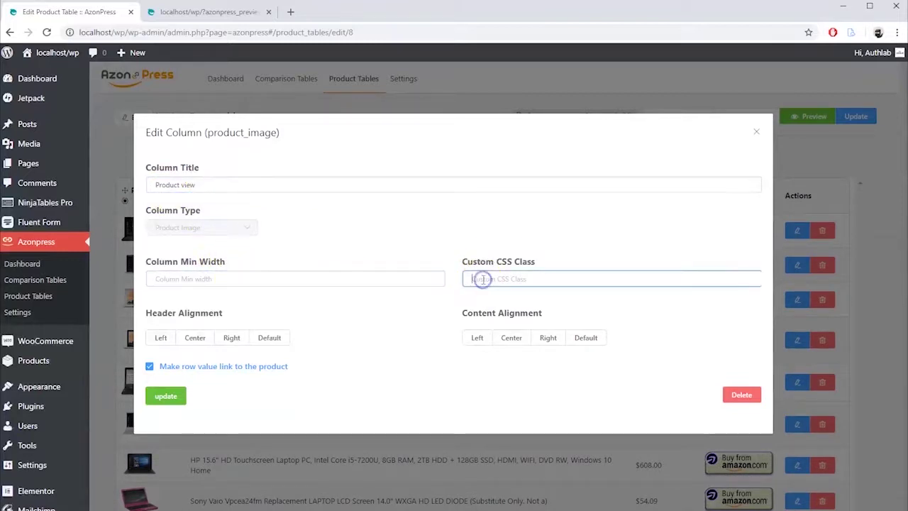
pyautogui.click(162, 337)
pyautogui.click(194, 337)
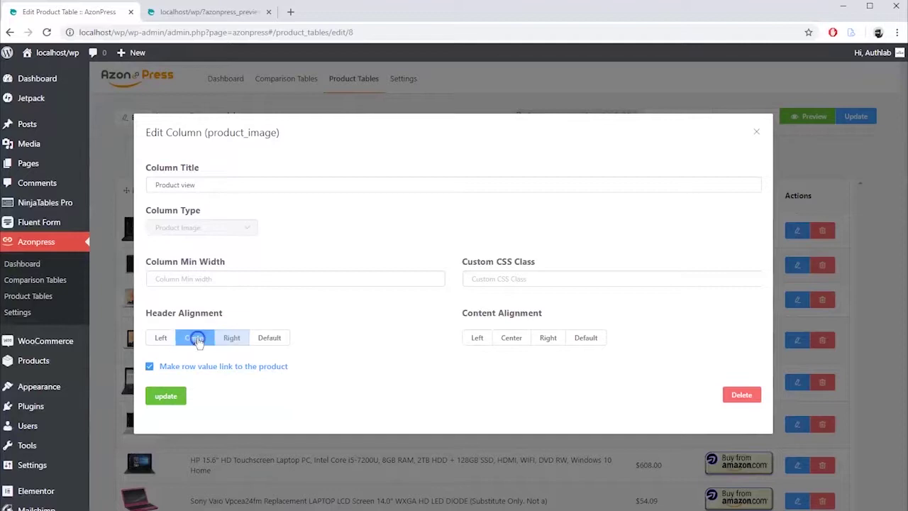
pyautogui.click(148, 367)
pyautogui.click(478, 338)
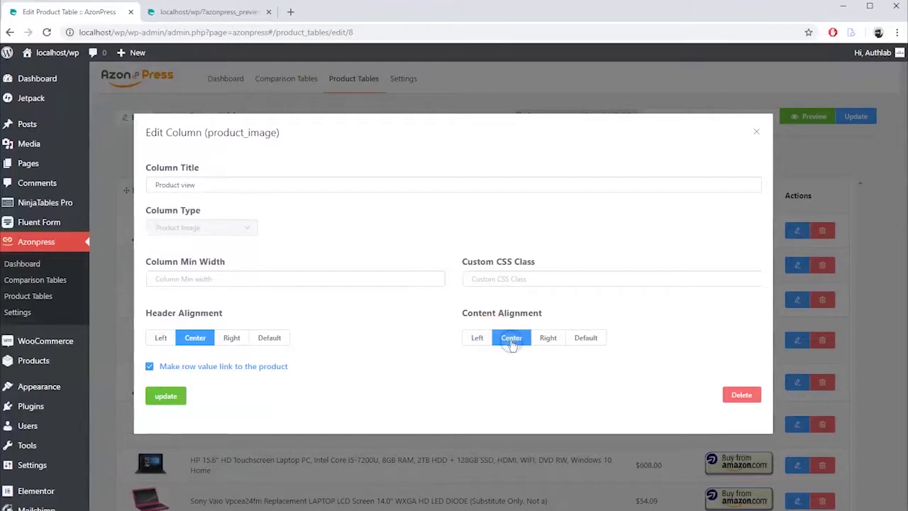
pyautogui.click(165, 398)
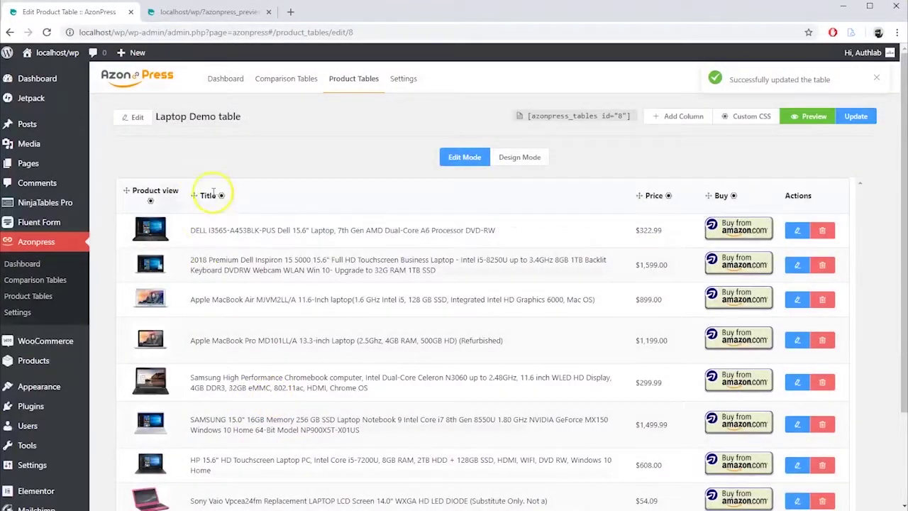
# Retitle the Title column 'Product Name' with centred alignment and update it
pyautogui.click(222, 197)
pyautogui.tripleClick(234, 185)
pyautogui.write('Product')
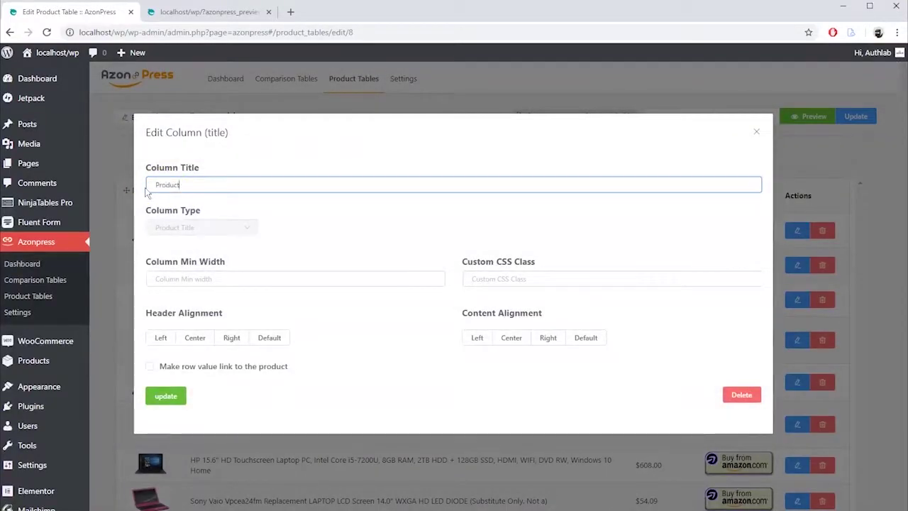
pyautogui.write(' Name')
pyautogui.click(196, 337)
pyautogui.click(510, 337)
pyautogui.click(165, 396)
# Retitle the Buy column 'Buy now' and save it
pyautogui.click(645, 196)
pyautogui.click(166, 395)
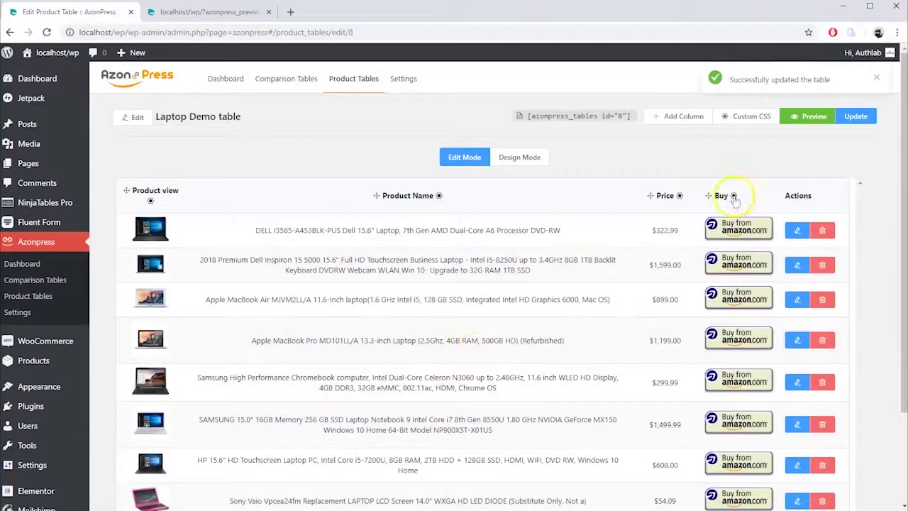
pyautogui.click(738, 197)
pyautogui.click(181, 185)
pyautogui.write('now')
pyautogui.click(166, 369)
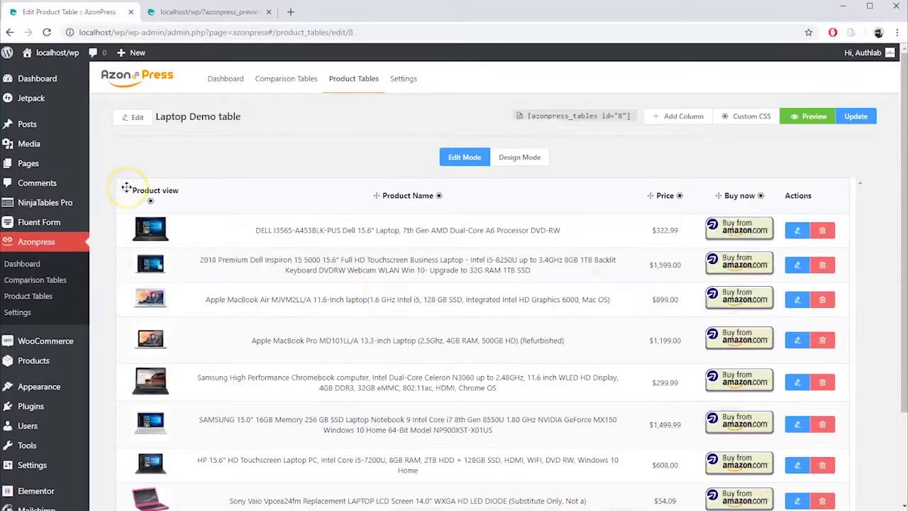
# Drag Product view between Product Name and Price, then back to the first column
pyautogui.moveTo(128, 191); pyautogui.dragTo(594, 192)
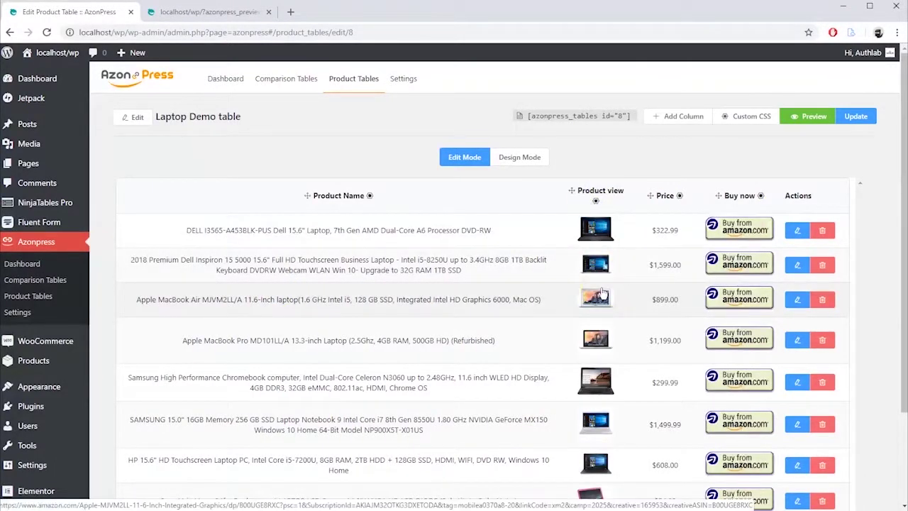
pyautogui.moveTo(318, 187); pyautogui.dragTo(573, 239)
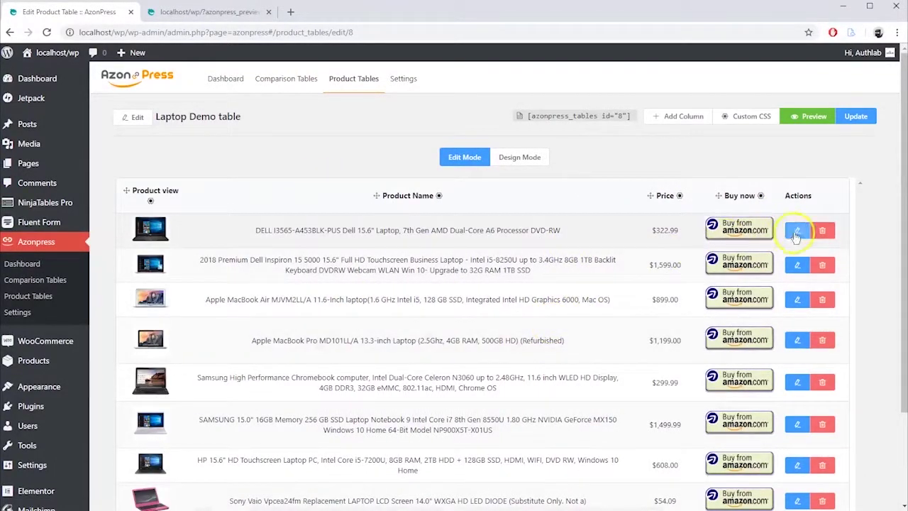
pyautogui.click(794, 231)
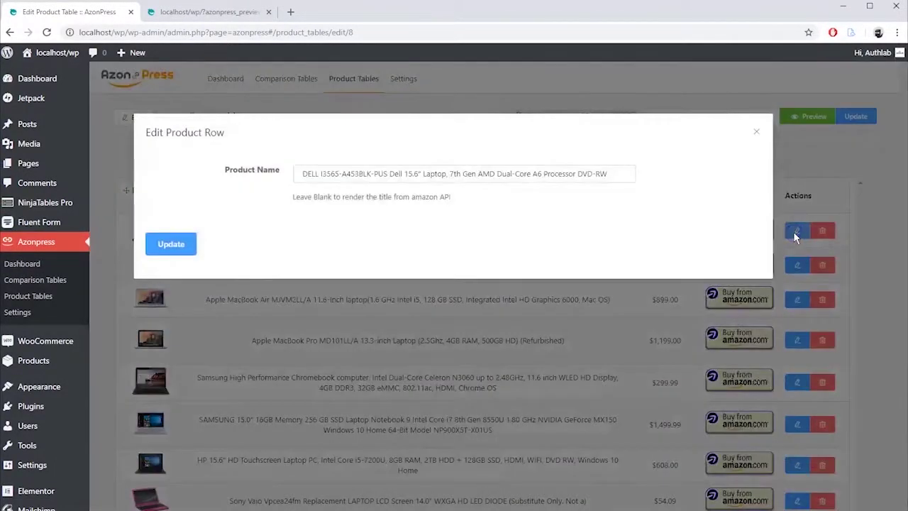
# Add a comma after 'Laptop' in the first Dell product's name and update it
pyautogui.click(473, 173)
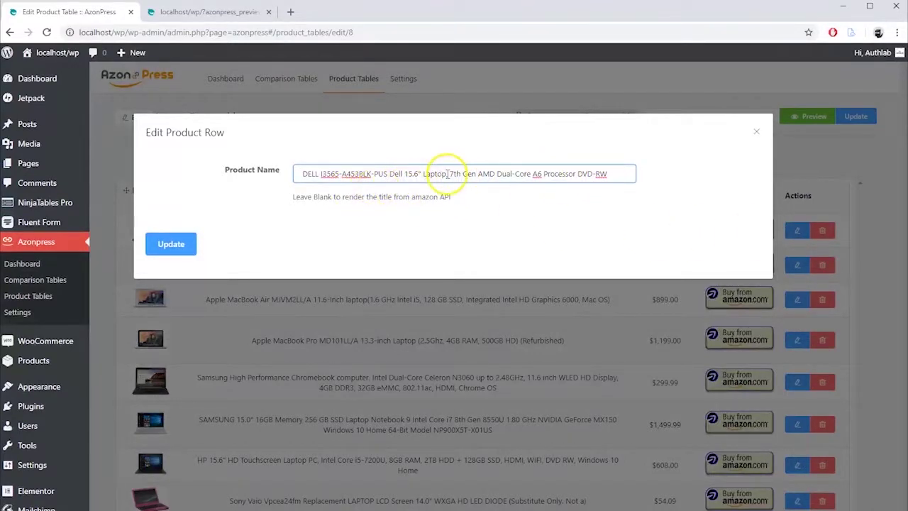
pyautogui.moveTo(446, 173); pyautogui.dragTo(610, 173)
pyautogui.press('Left')
pyautogui.write(',')
pyautogui.click(171, 243)
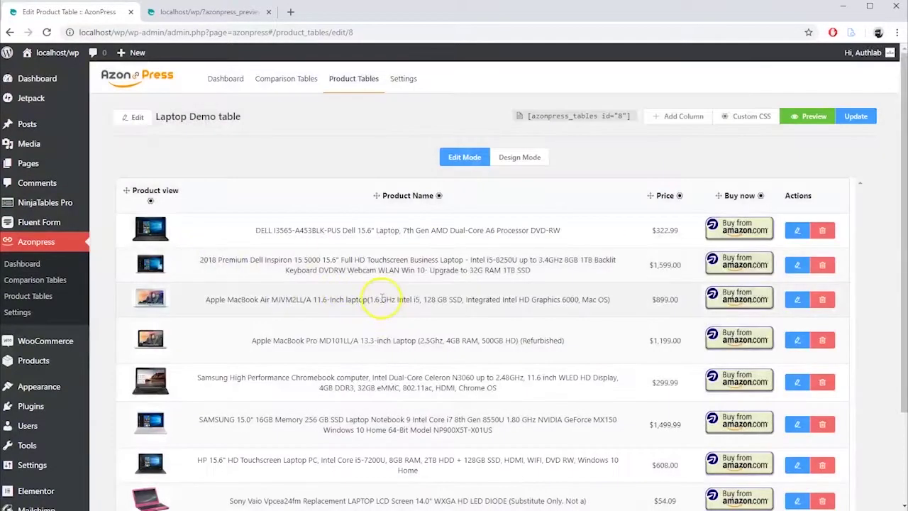
# Delete the SAMSUNG 15.0" 16GB laptop row, leaving seven products
pyautogui.scroll(-2, 415, 293)
pyautogui.scroll(2, 798, 257)
pyautogui.scroll(-1, 825, 368)
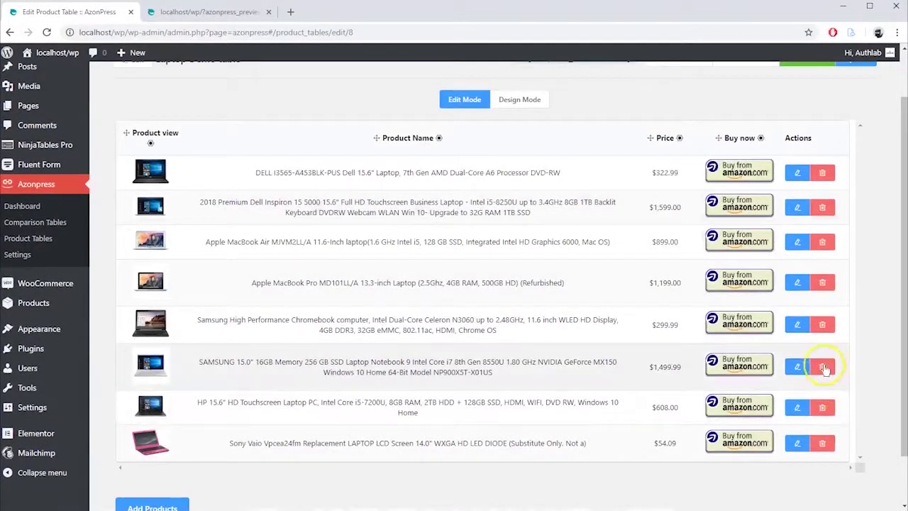
pyautogui.click(822, 367)
pyautogui.scroll(1, 295, 399)
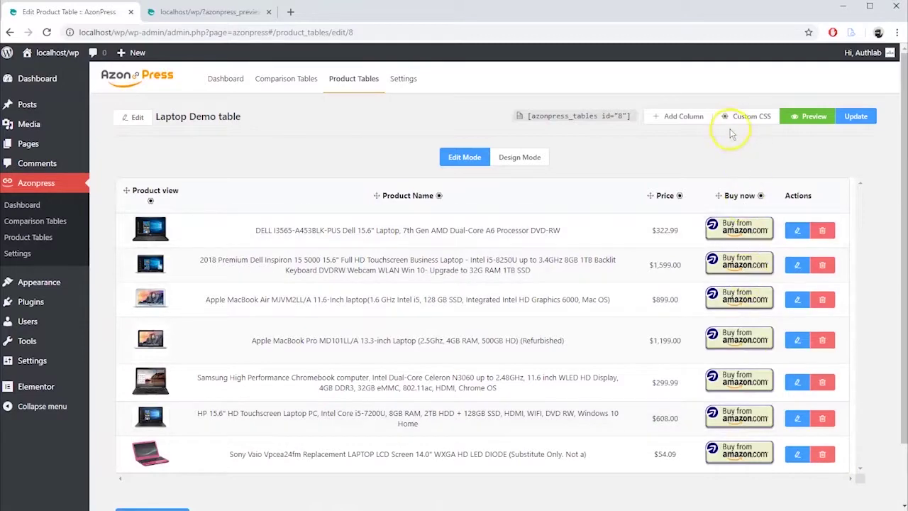
# Add a Product ASIN column titled 'ASIN', centred and linked to each product
pyautogui.click(683, 116)
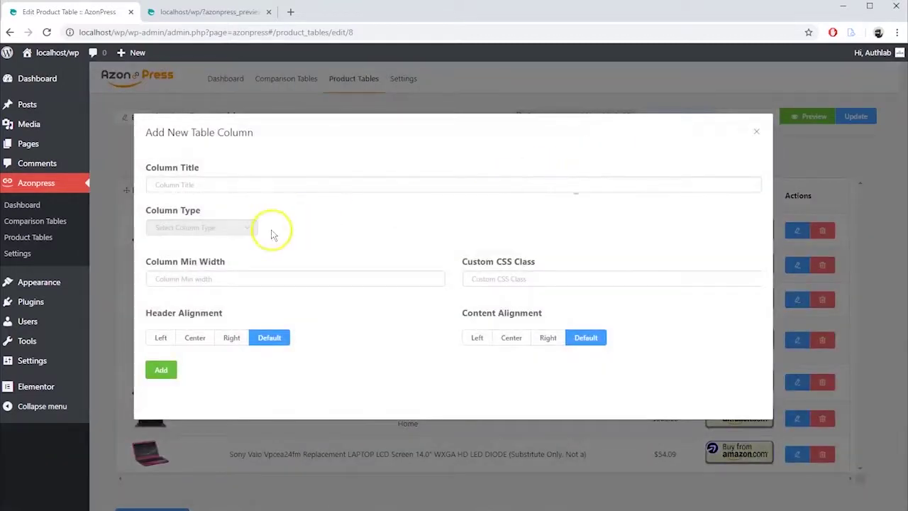
pyautogui.click(244, 228)
pyautogui.scroll(-2, 223, 287)
pyautogui.scroll(2, 223, 289)
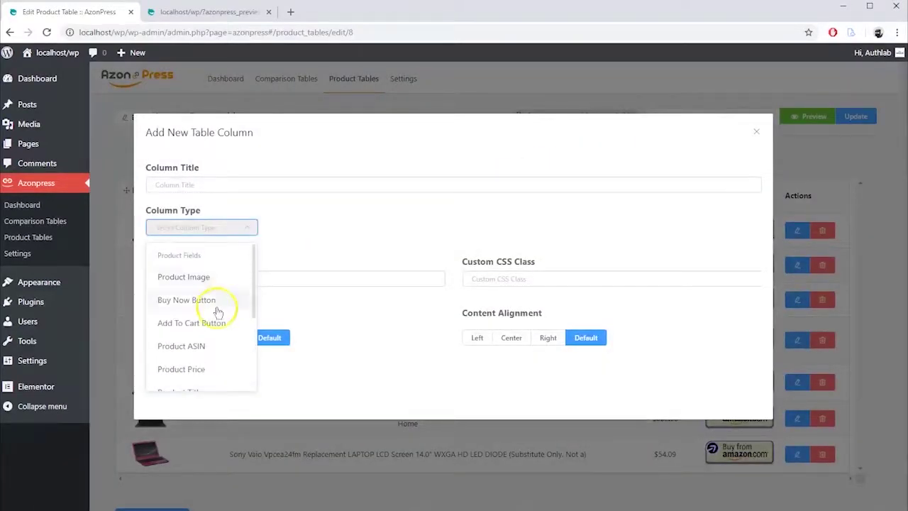
pyautogui.click(206, 347)
pyautogui.click(195, 189)
pyautogui.write('ASIN')
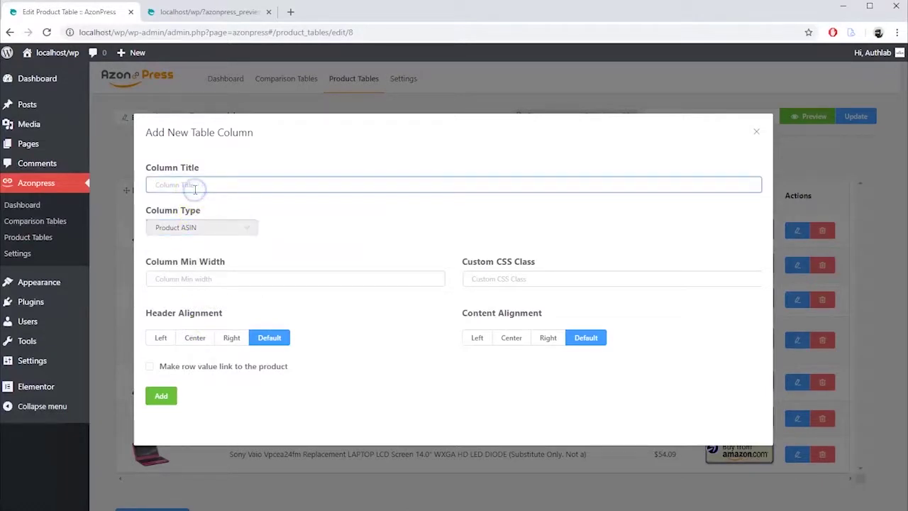
pyautogui.click(201, 342)
pyautogui.click(511, 339)
pyautogui.click(148, 366)
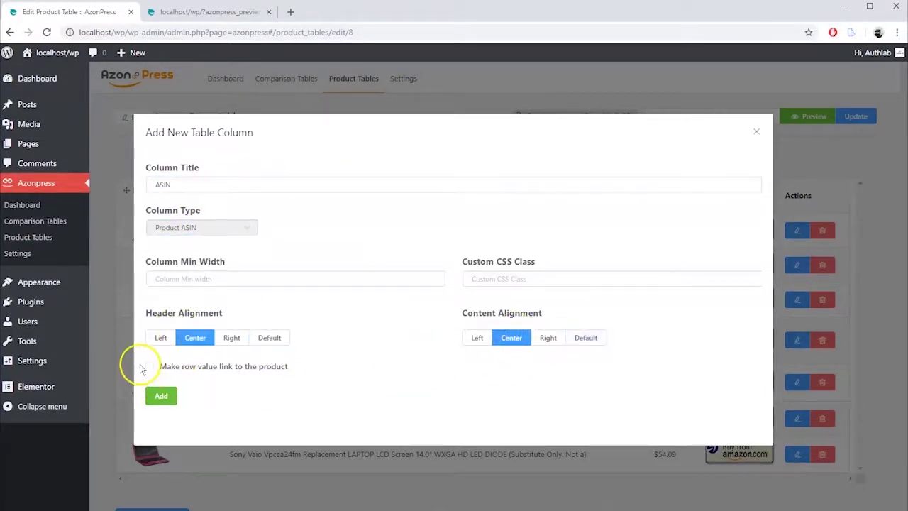
pyautogui.click(159, 398)
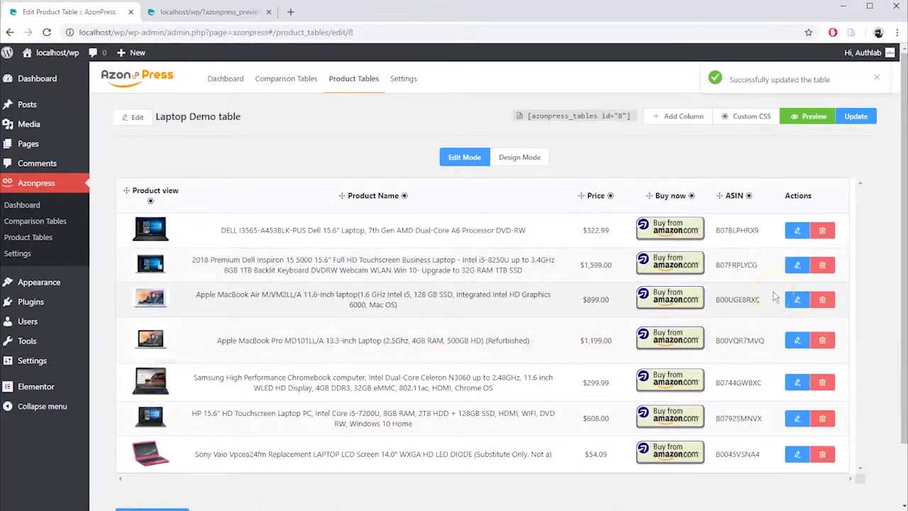
# Add a centred Custom HTML column 'Product Side view' with minimum width '15 50'
pyautogui.click(668, 117)
pyautogui.click(218, 227)
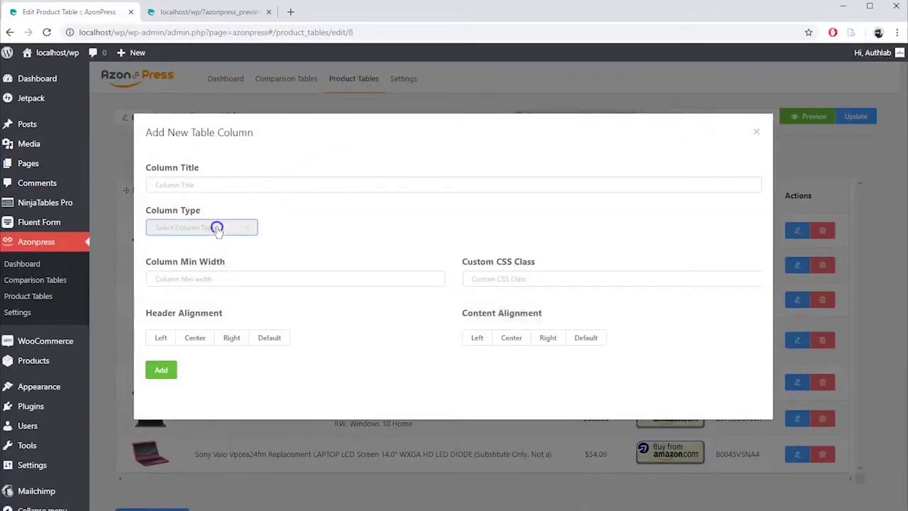
pyautogui.scroll(-1, 212, 326)
pyautogui.scroll(-1, 213, 351)
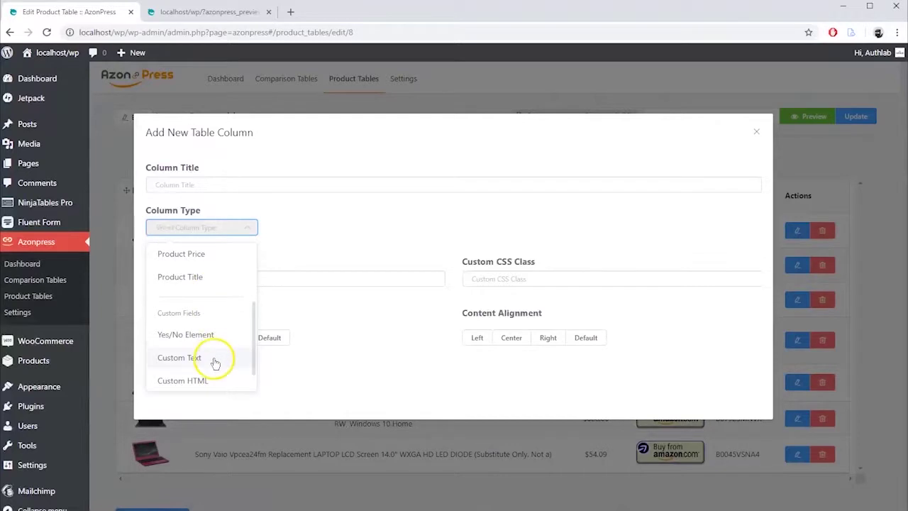
pyautogui.click(209, 380)
pyautogui.click(226, 186)
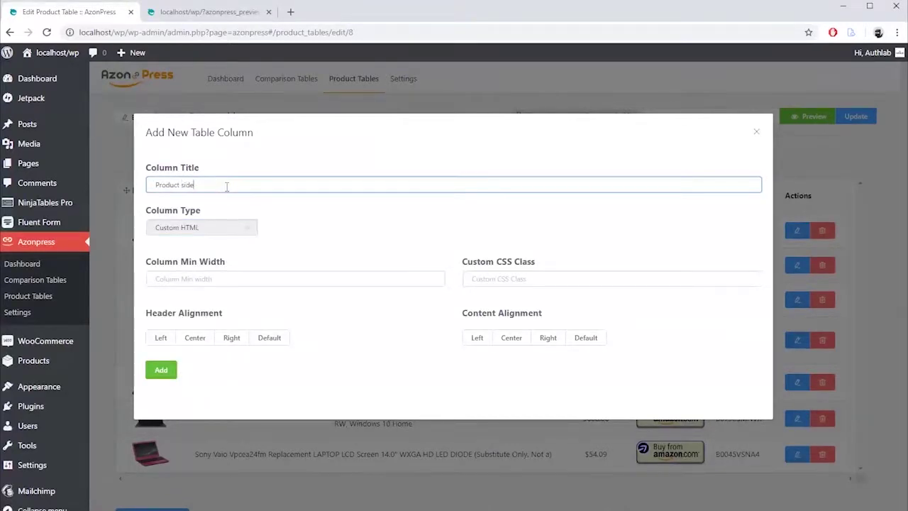
pyautogui.click(195, 337)
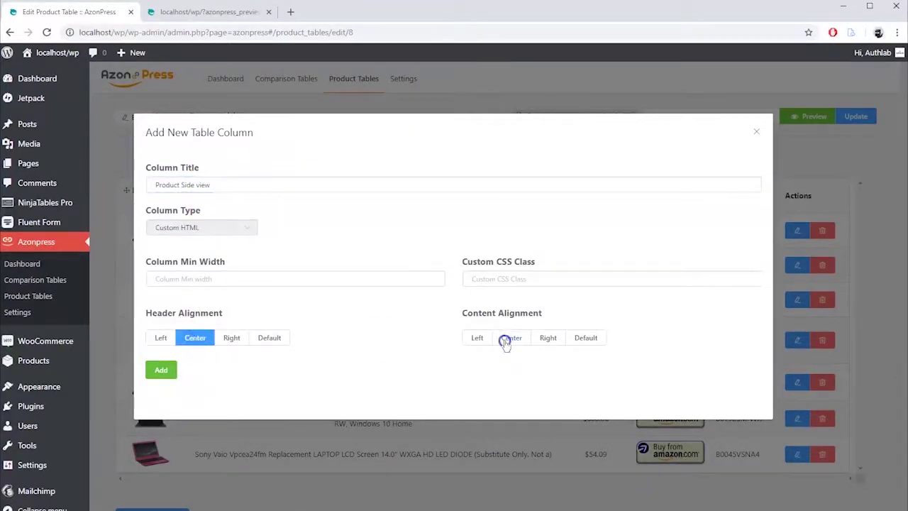
pyautogui.click(510, 338)
pyautogui.click(229, 279)
pyautogui.write('15 50')
pyautogui.click(161, 369)
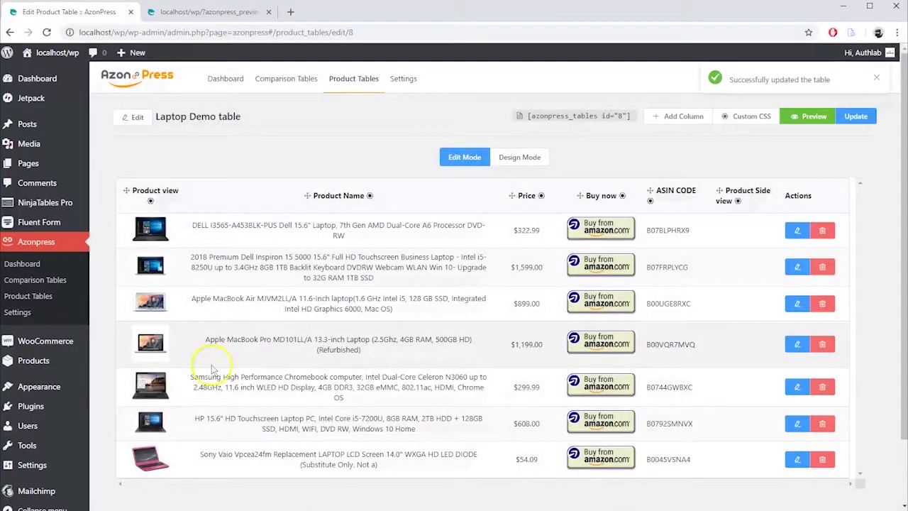
# Insert side-view laptop photos from the media library into the first two rows' Product Side view cells
pyautogui.click(747, 252)
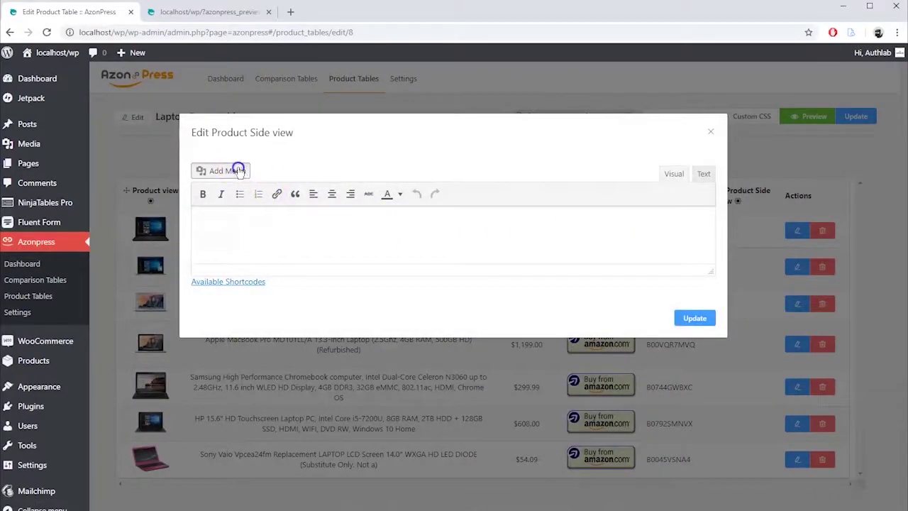
pyautogui.click(238, 170)
pyautogui.click(582, 178)
pyautogui.click(848, 474)
pyautogui.click(697, 318)
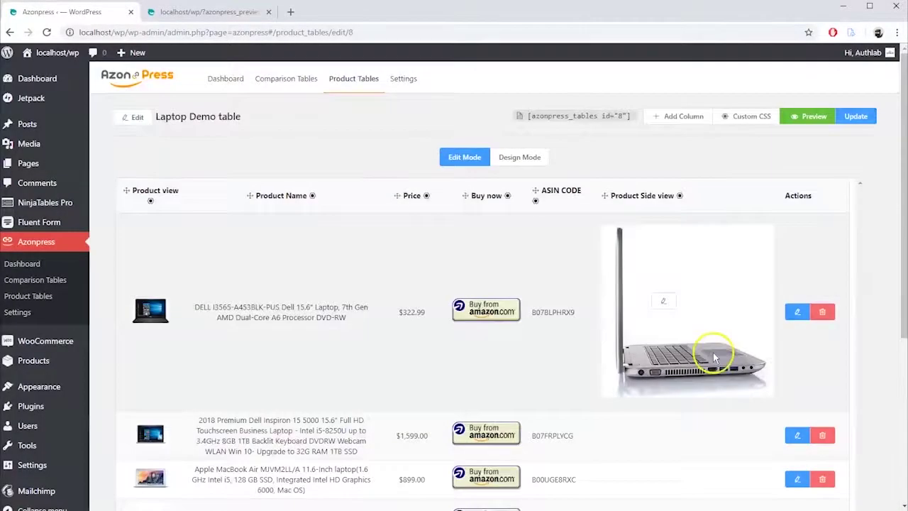
pyautogui.scroll(-2, 714, 358)
pyautogui.click(735, 365)
pyautogui.click(213, 171)
pyautogui.click(500, 180)
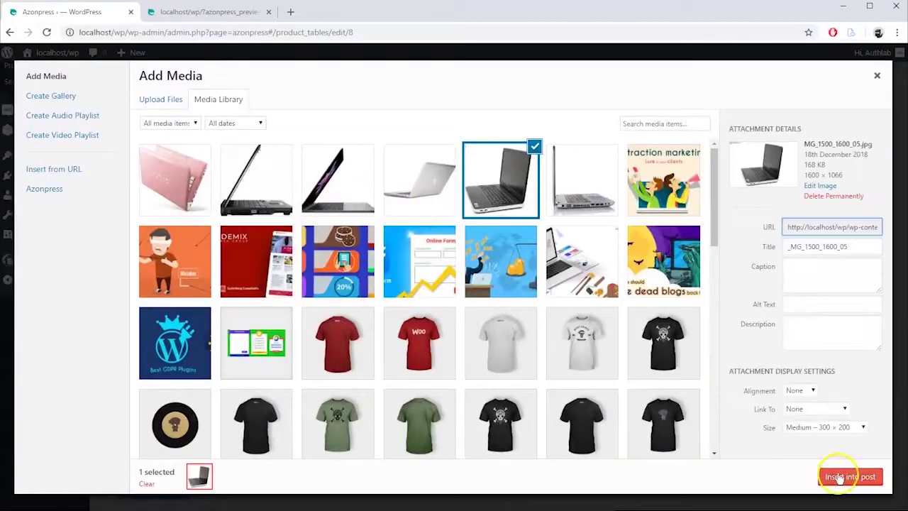
pyautogui.click(840, 476)
pyautogui.click(684, 322)
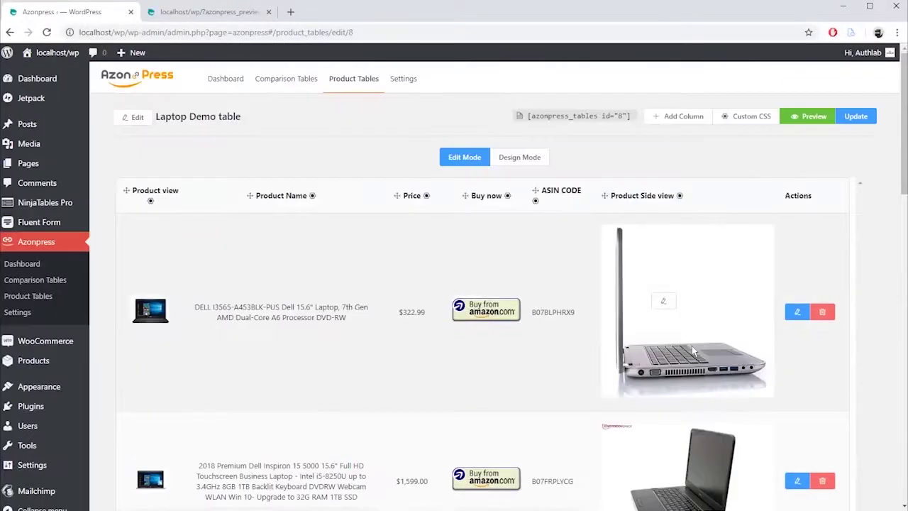
# Move Product Side view to the second column and ASIN CODE before Price
pyautogui.moveTo(604, 196)
pyautogui.mouseDown()
pyautogui.moveTo(375, 218)
pyautogui.moveTo(206, 195)
pyautogui.mouseUp()
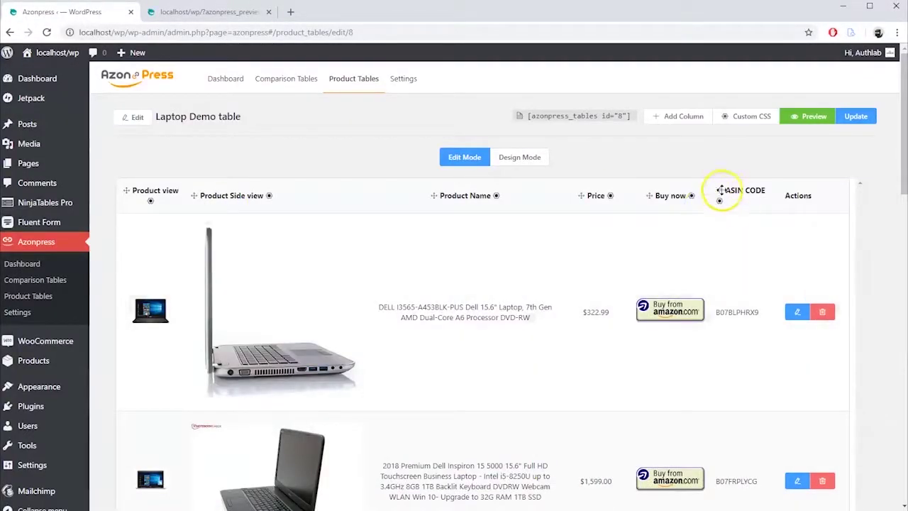
pyautogui.moveTo(720, 190); pyautogui.dragTo(570, 192)
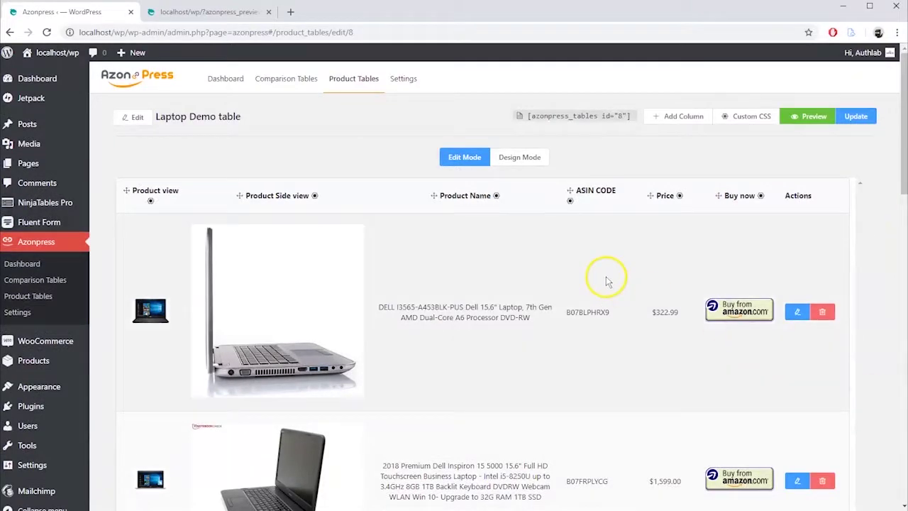
pyautogui.click(525, 165)
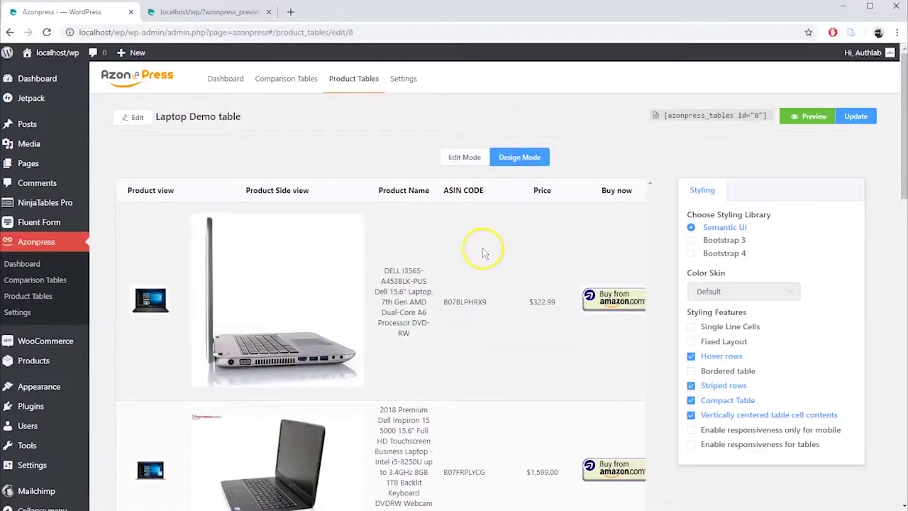
# Style the table with Bootstrap 3: stripes off, bordered, hover rows, condensed, vertically centred
pyautogui.scroll(-3, 478, 248)
pyautogui.scroll(-2, 484, 263)
pyautogui.scroll(5, 484, 263)
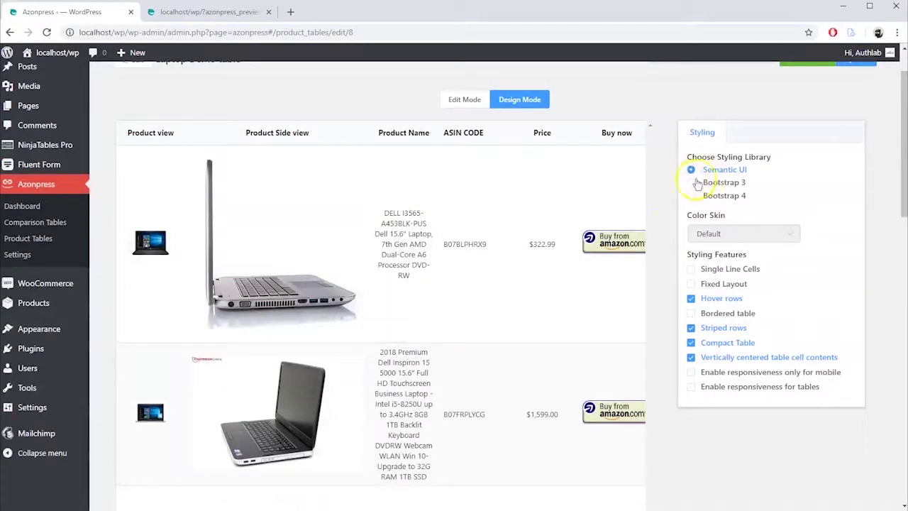
pyautogui.click(691, 182)
pyautogui.click(690, 182)
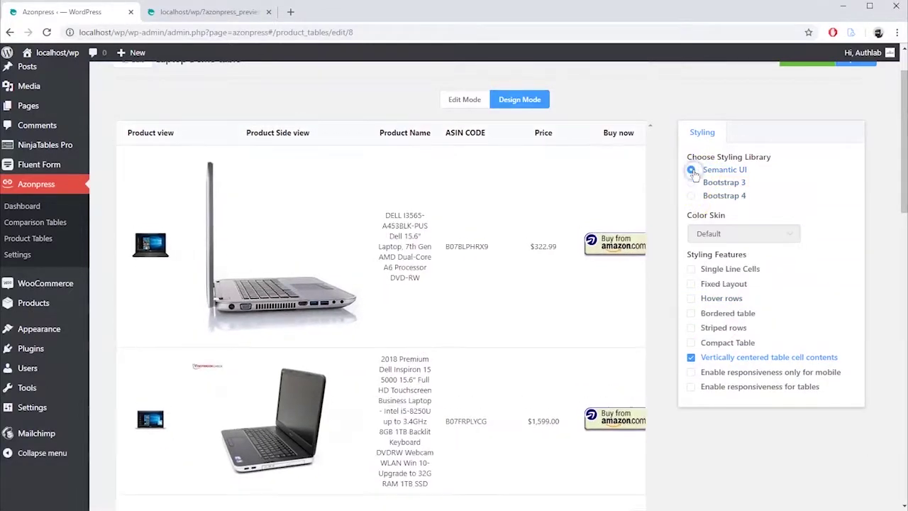
pyautogui.click(691, 182)
pyautogui.click(691, 269)
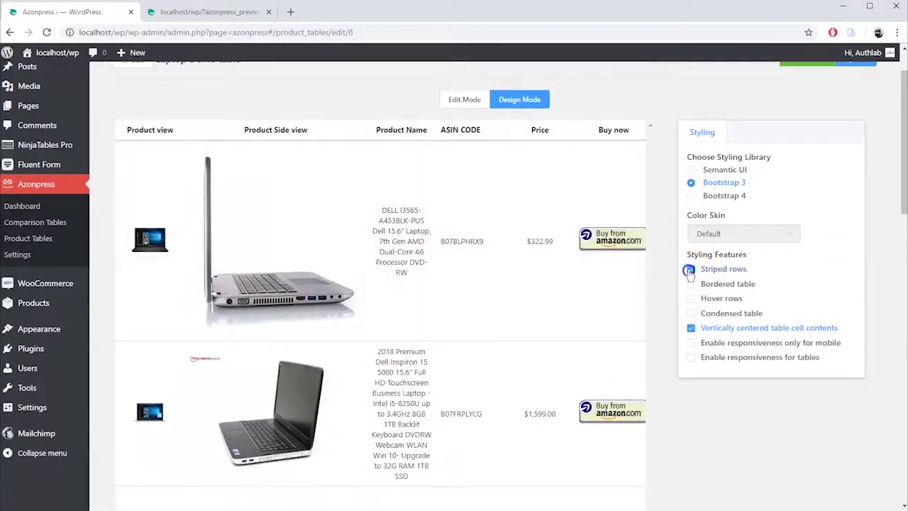
pyautogui.click(691, 284)
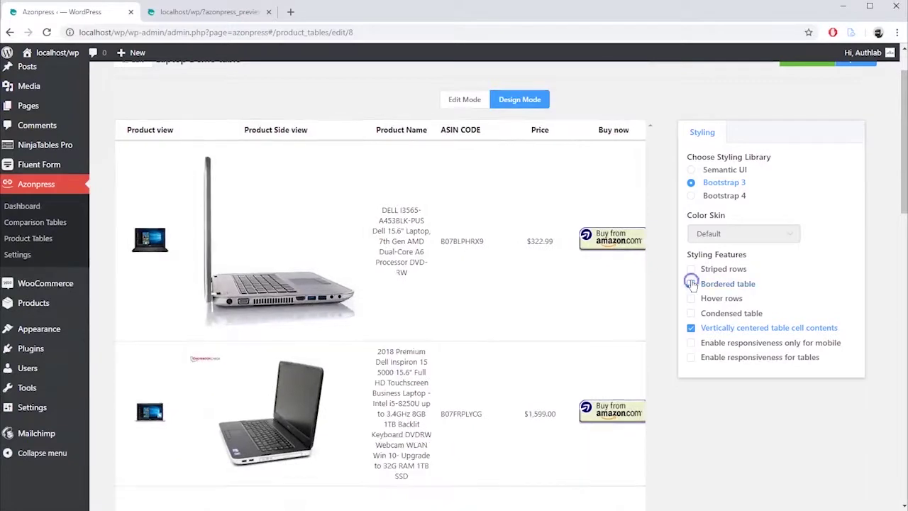
pyautogui.click(690, 298)
pyautogui.click(691, 313)
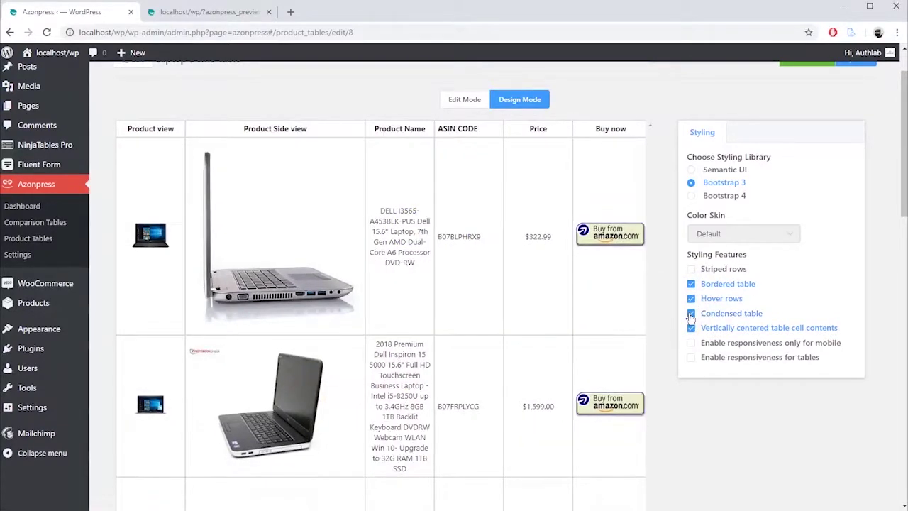
pyautogui.click(691, 328)
pyautogui.click(691, 329)
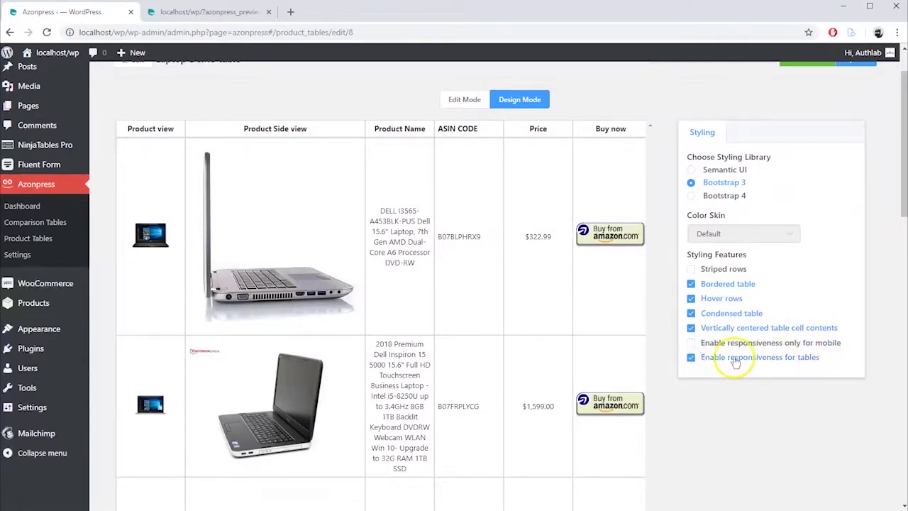
# Set the table's colour skin back to Default after trying coloured and grey skins
pyautogui.scroll(2, 798, 344)
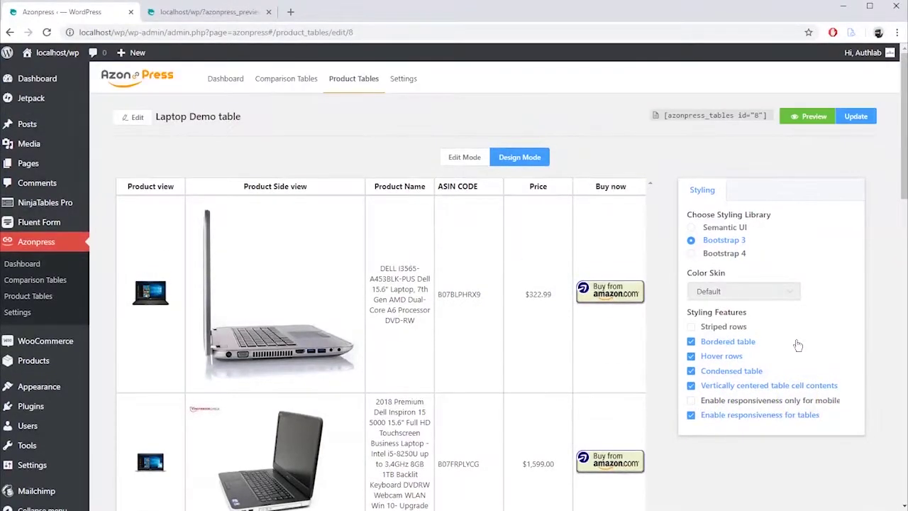
pyautogui.click(768, 288)
pyautogui.click(709, 345)
pyautogui.press('Down')
pyautogui.press('Down')
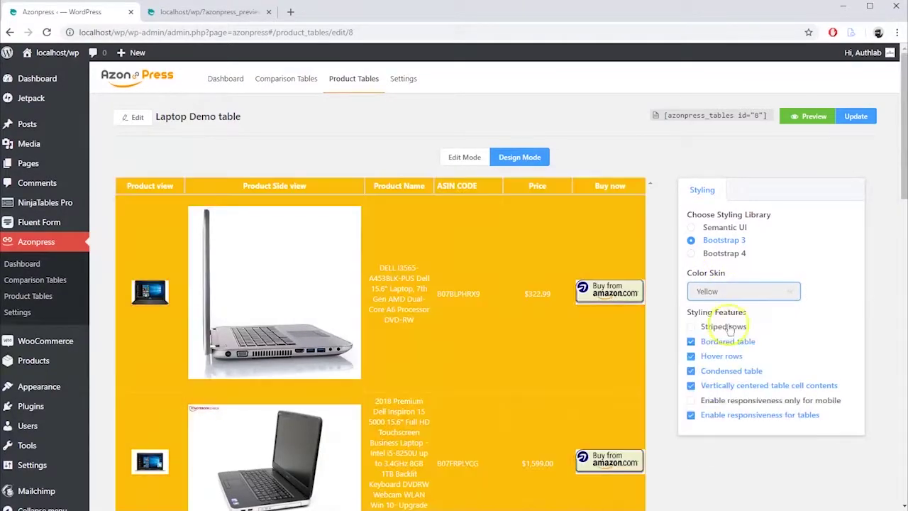
pyautogui.click(743, 291)
pyautogui.click(713, 413)
pyautogui.click(744, 290)
pyautogui.scroll(3, 727, 369)
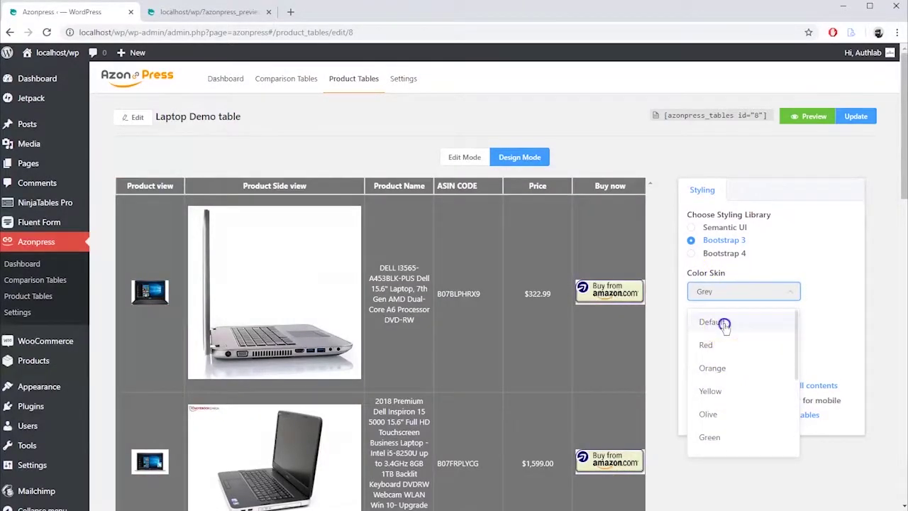
pyautogui.click(713, 322)
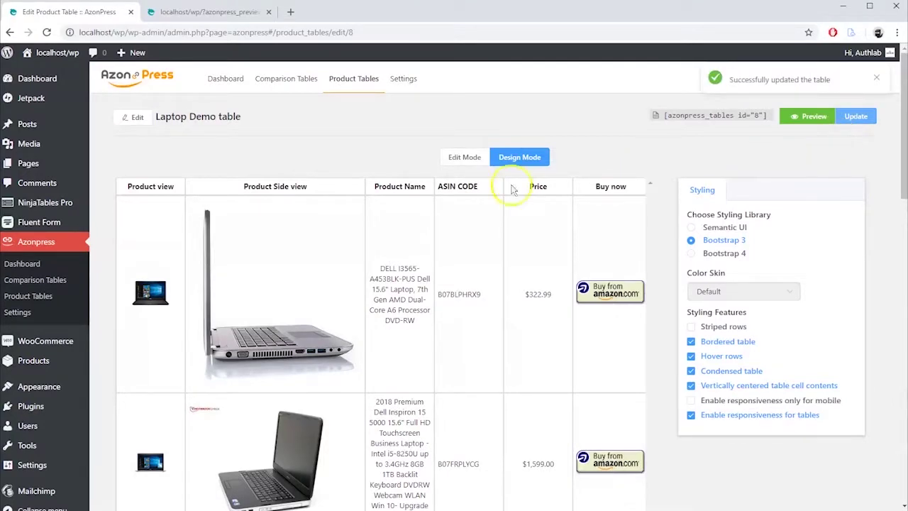
pyautogui.click(477, 158)
# Close the table's custom CSS editor without adding any CSS
pyautogui.click(749, 120)
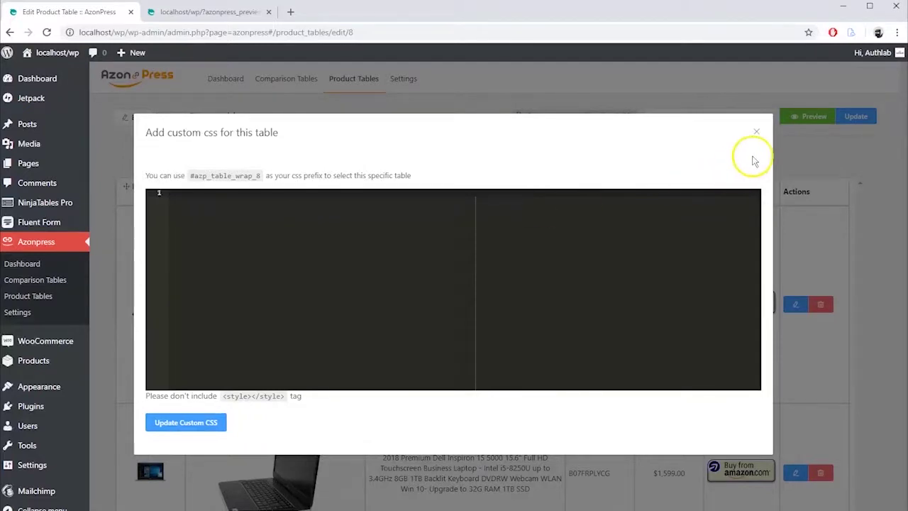
pyautogui.click(756, 133)
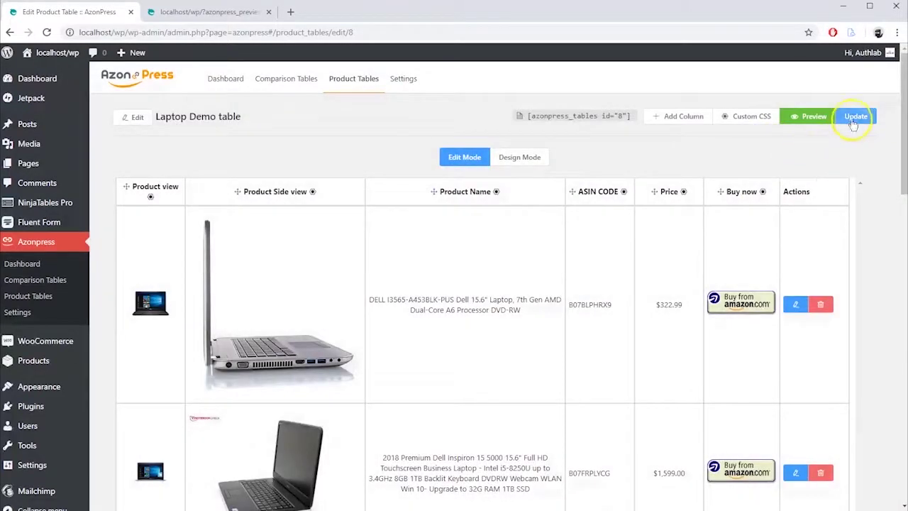
pyautogui.click(815, 121)
# Open the Dell and MacBook Air Amazon pages from the preview, closing each afterwards
pyautogui.click(289, 152)
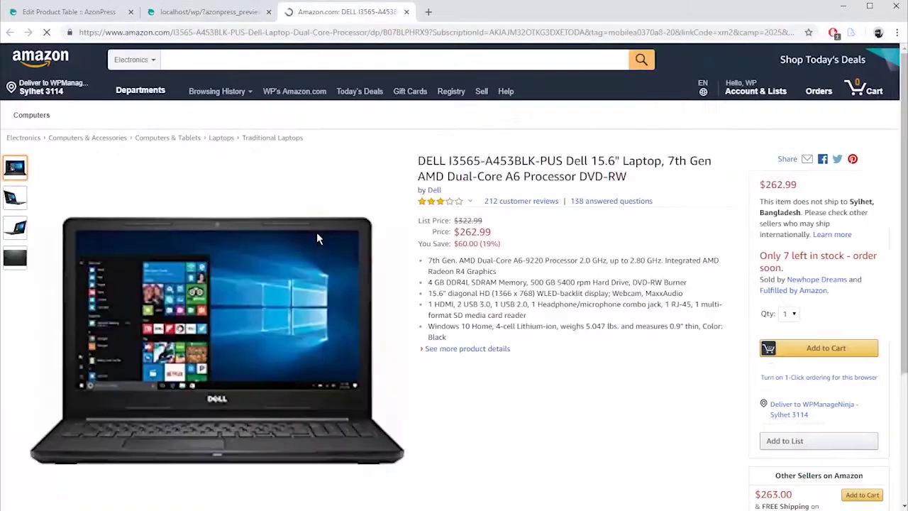
pyautogui.click(405, 12)
pyautogui.click(460, 239)
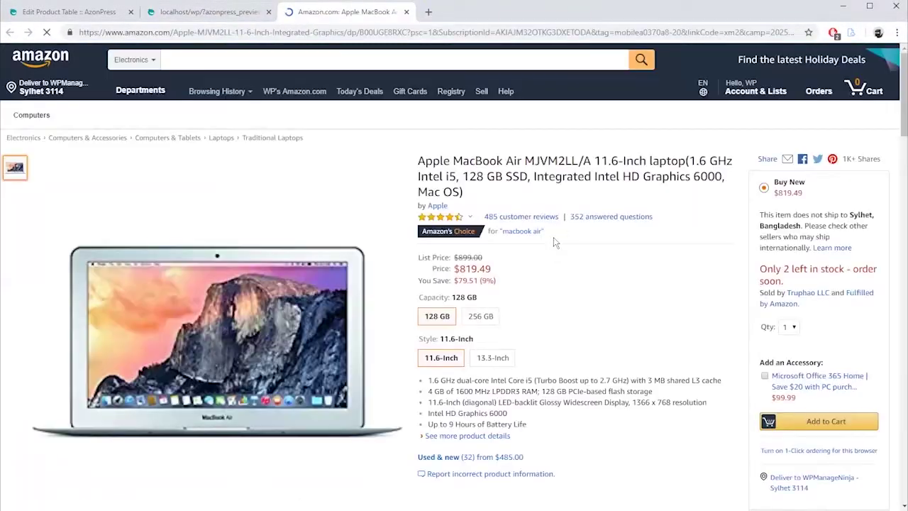
pyautogui.click(406, 12)
pyautogui.scroll(3, 486, 256)
pyautogui.scroll(-1, 486, 256)
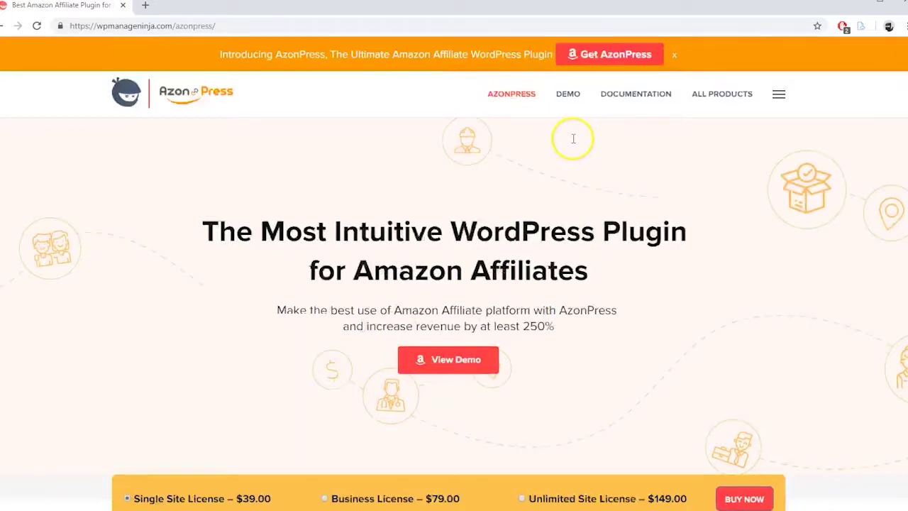
# Browse the AzonPress docs, expanding Getting Started, Amazon API and Comparison Tables sections
pyautogui.click(636, 94)
pyautogui.scroll(-2, 899, 164)
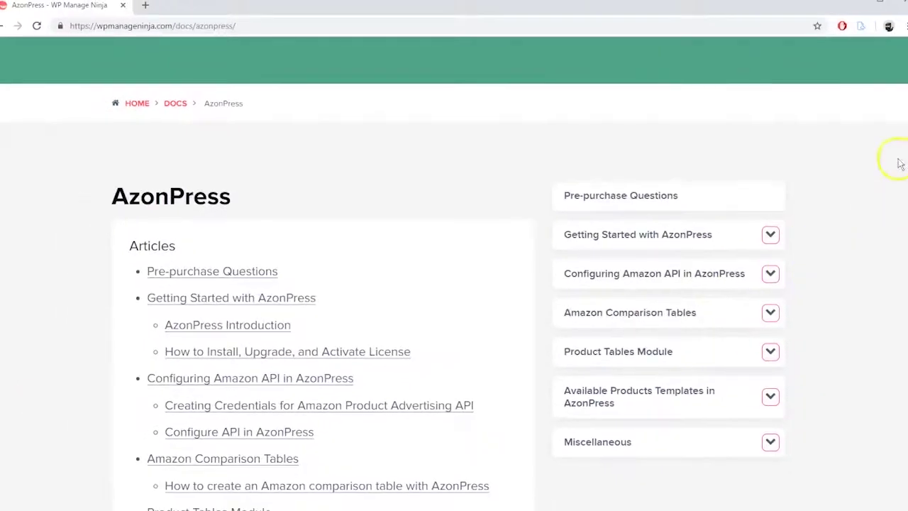
pyautogui.scroll(-2, 900, 163)
pyautogui.click(770, 156)
pyautogui.click(770, 277)
pyautogui.click(772, 398)
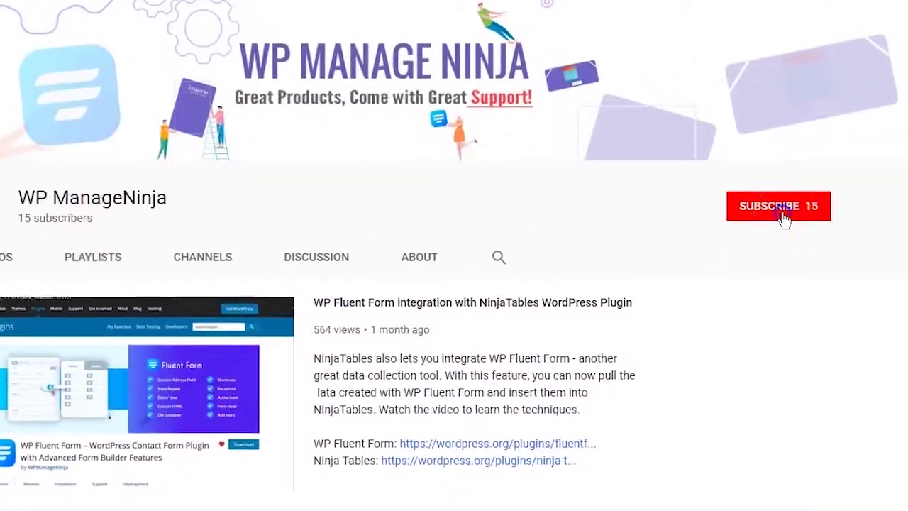
# Subscribe to the WP ManageNinja YouTube channel and view its uploaded videos
pyautogui.click(783, 213)
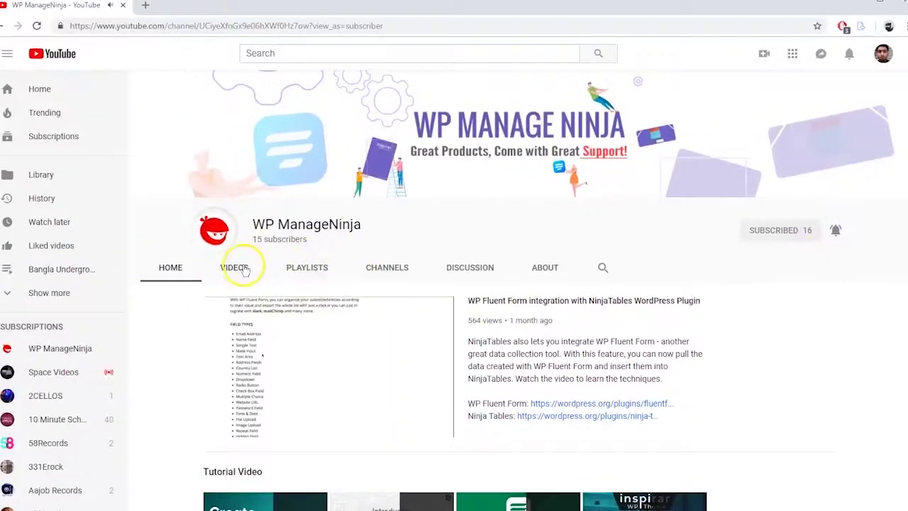
pyautogui.click(243, 270)
pyautogui.scroll(-3, 759, 307)
pyautogui.scroll(-2, 760, 307)
pyautogui.scroll(3, 764, 312)
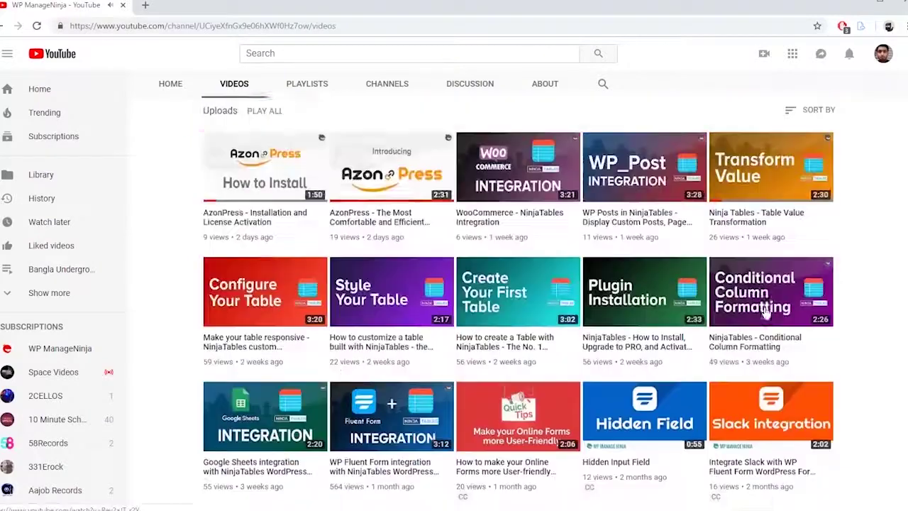
pyautogui.scroll(1, 764, 312)
pyautogui.scroll(2, 783, 310)
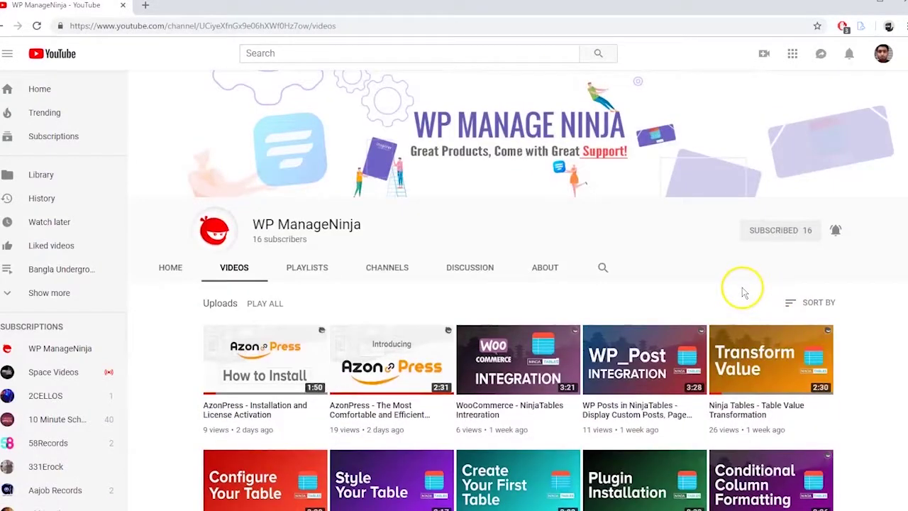